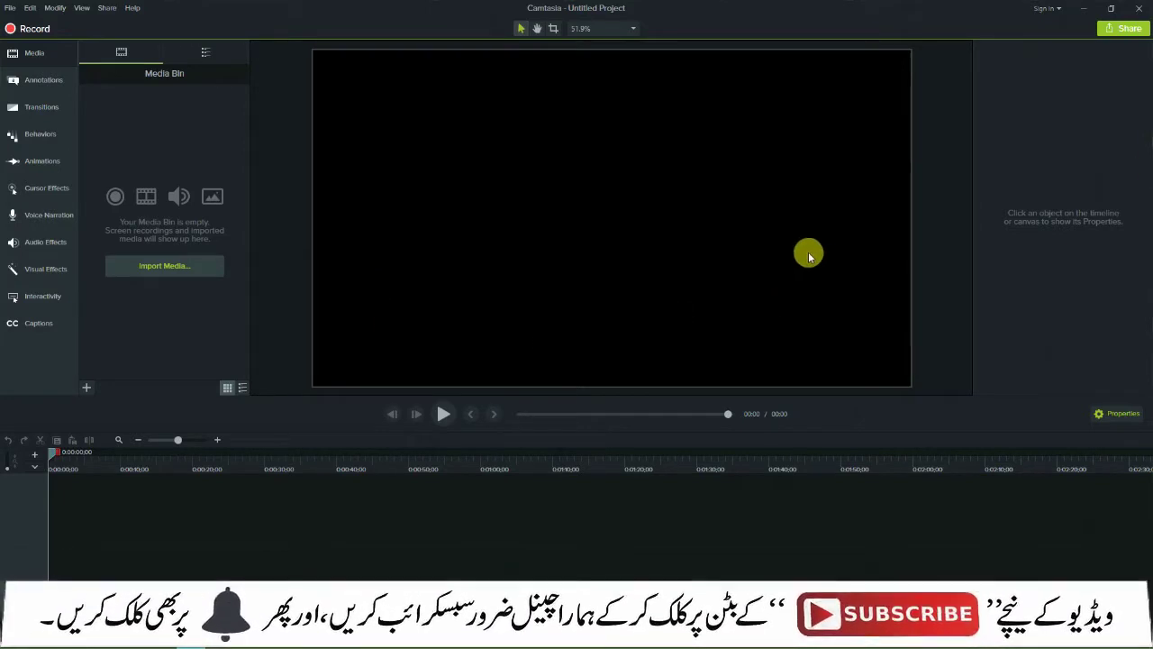
click(1127, 414)
click(1112, 413)
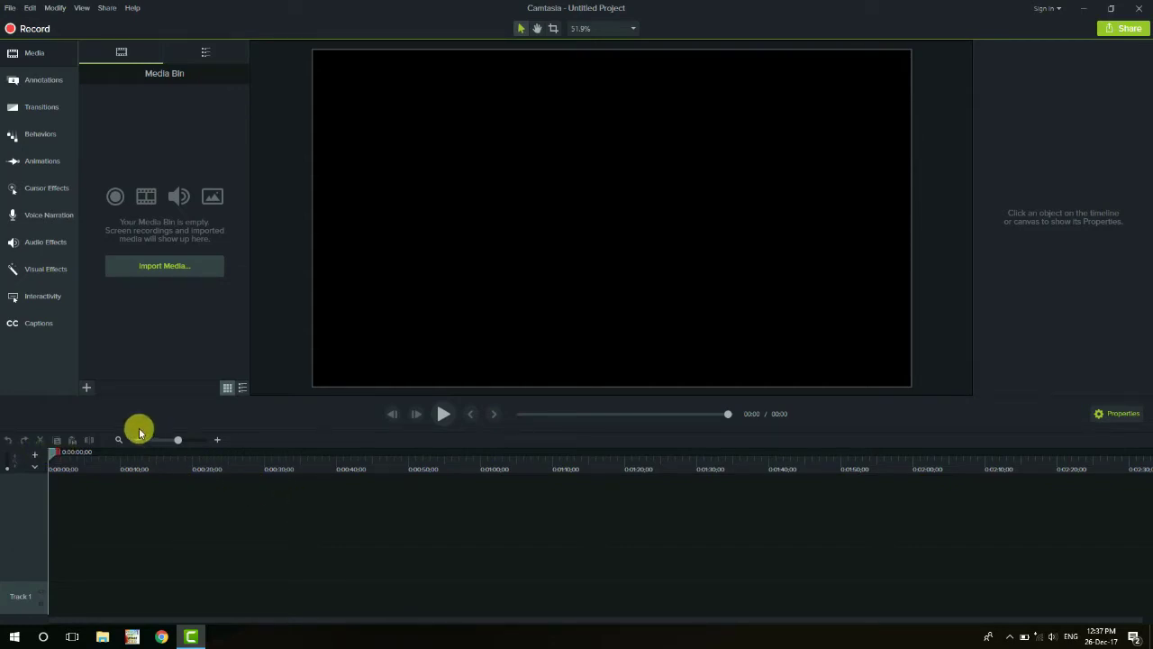
Import the Iqamat video from the Youtube work folder into the Media Bin
click(159, 275)
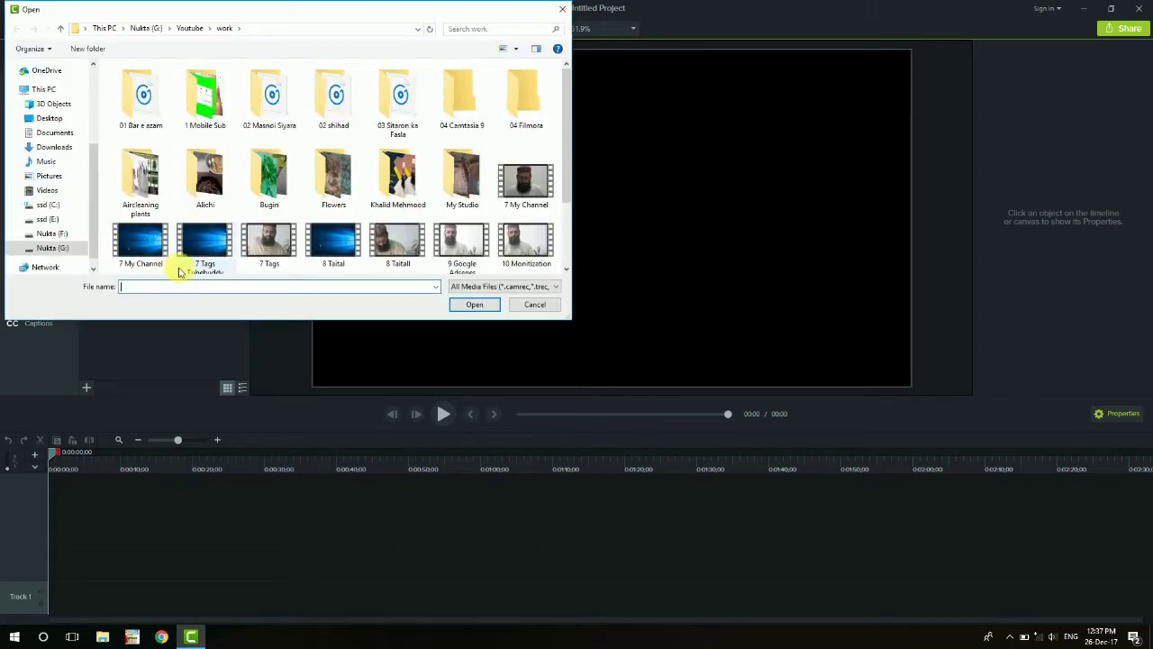
scroll(481, 180, down, 1)
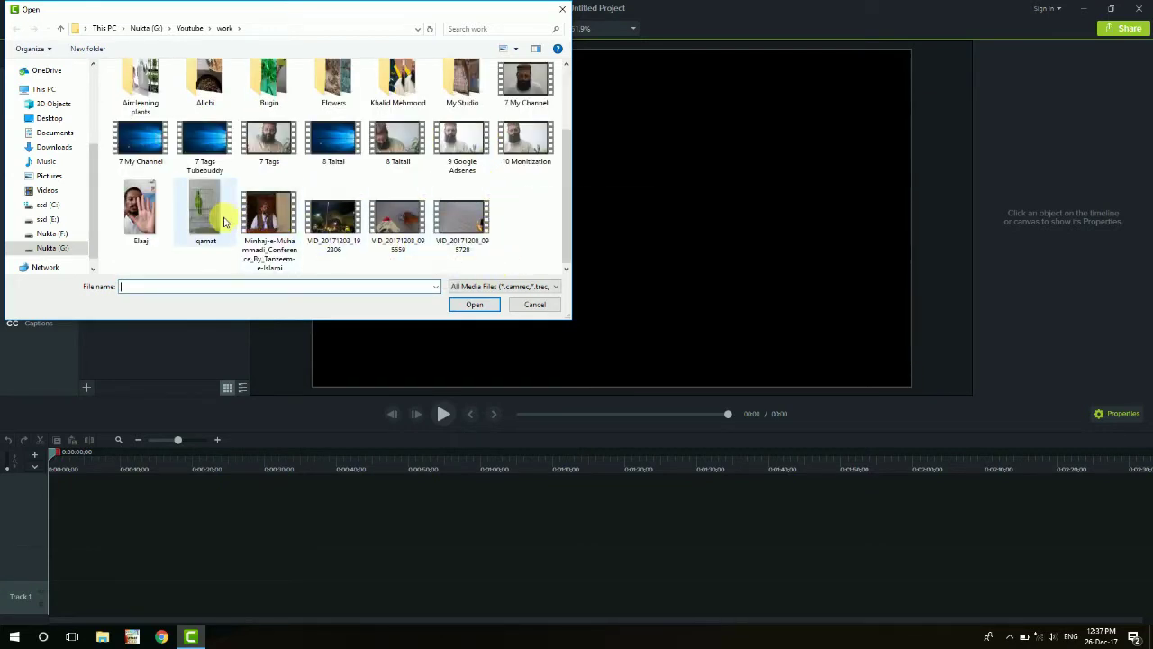
click(217, 211)
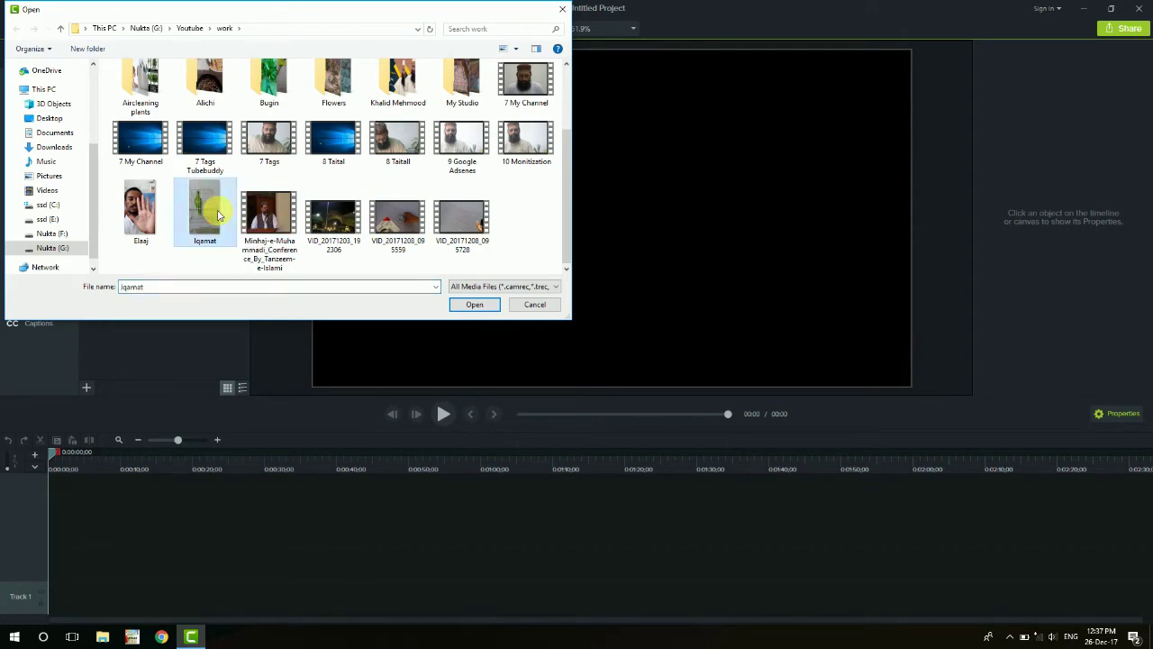
double_click(201, 224)
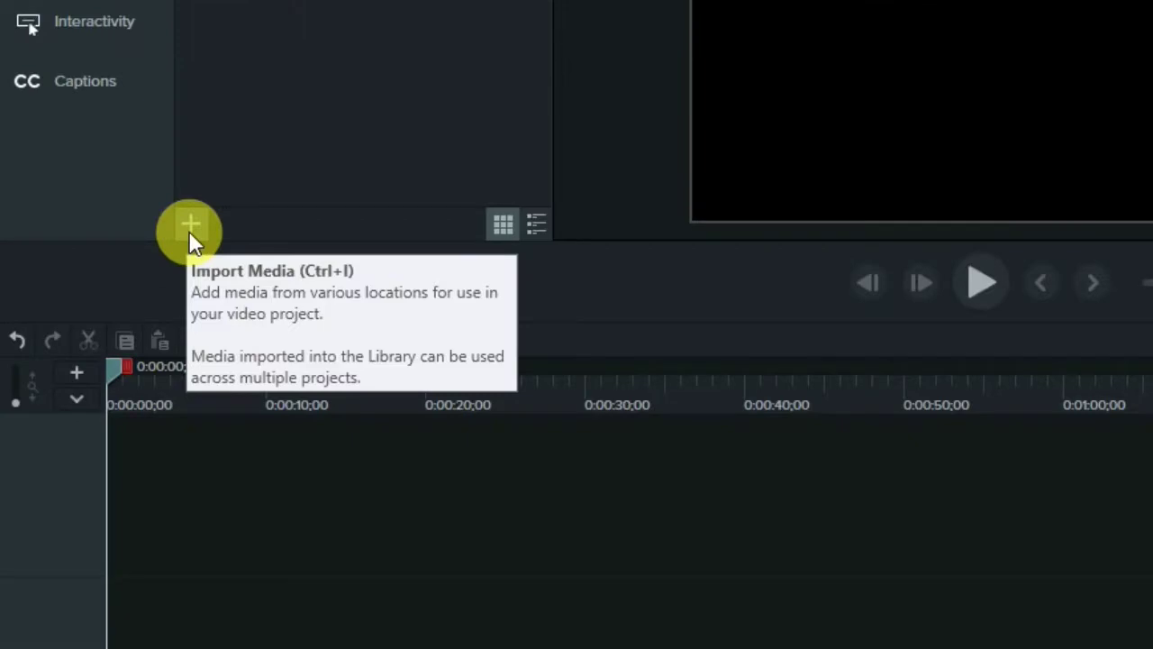
Import the 2018 image from the Downloads folder into the Media Bin
click(190, 227)
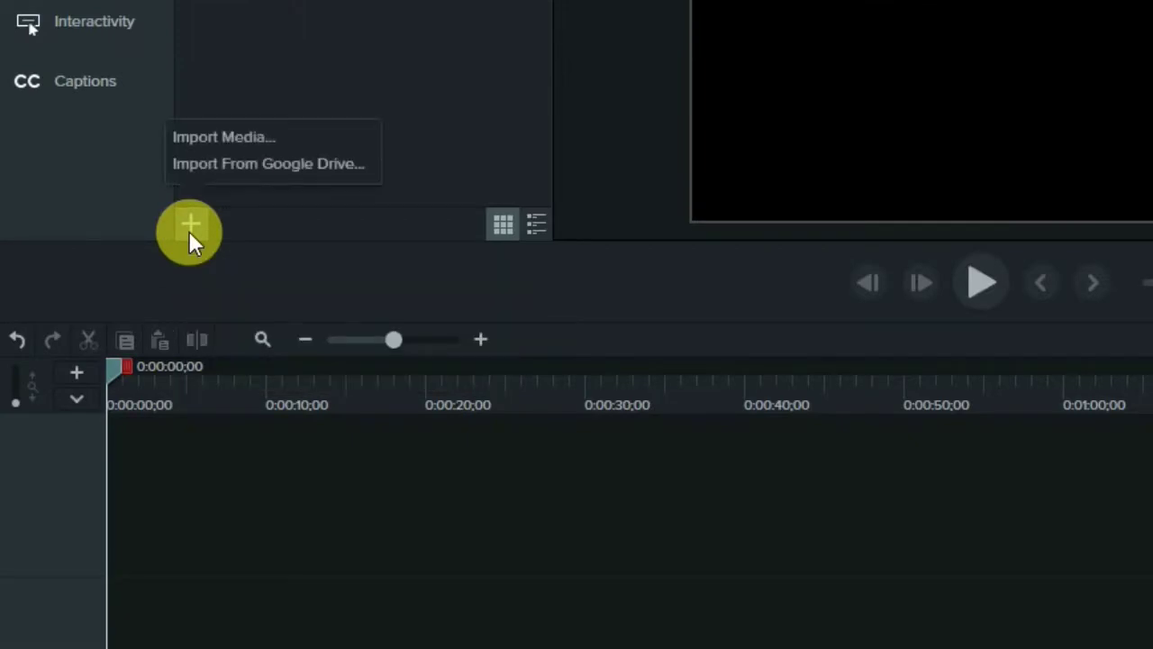
click(253, 140)
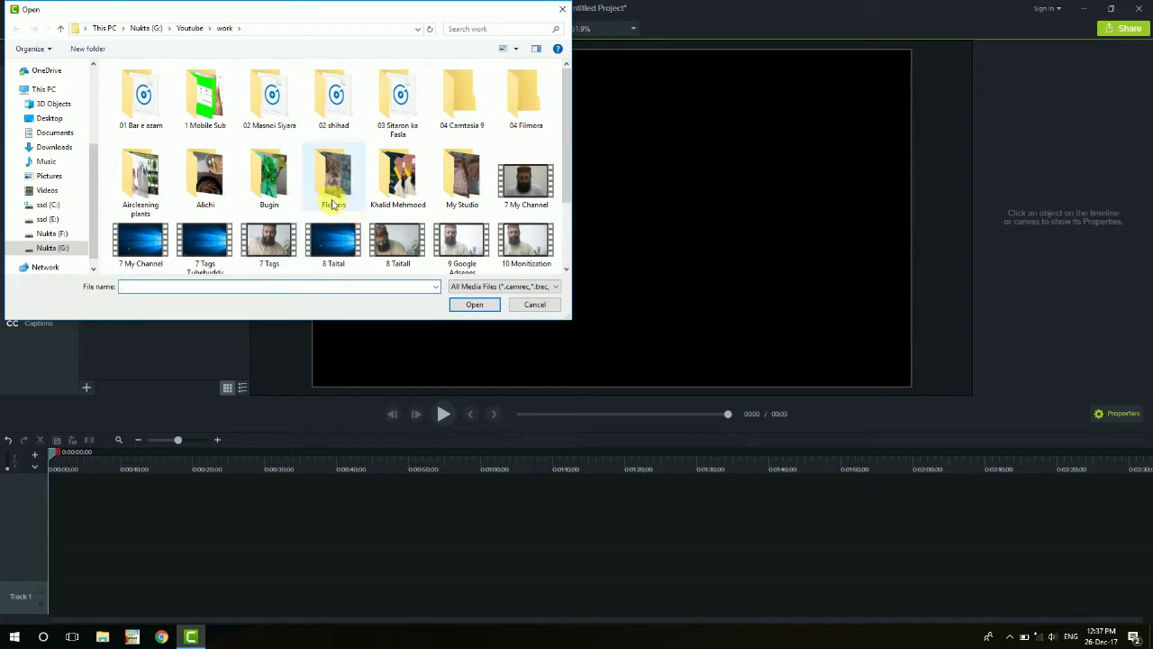
scroll(333, 204, down, 2)
scroll(333, 204, up, 3)
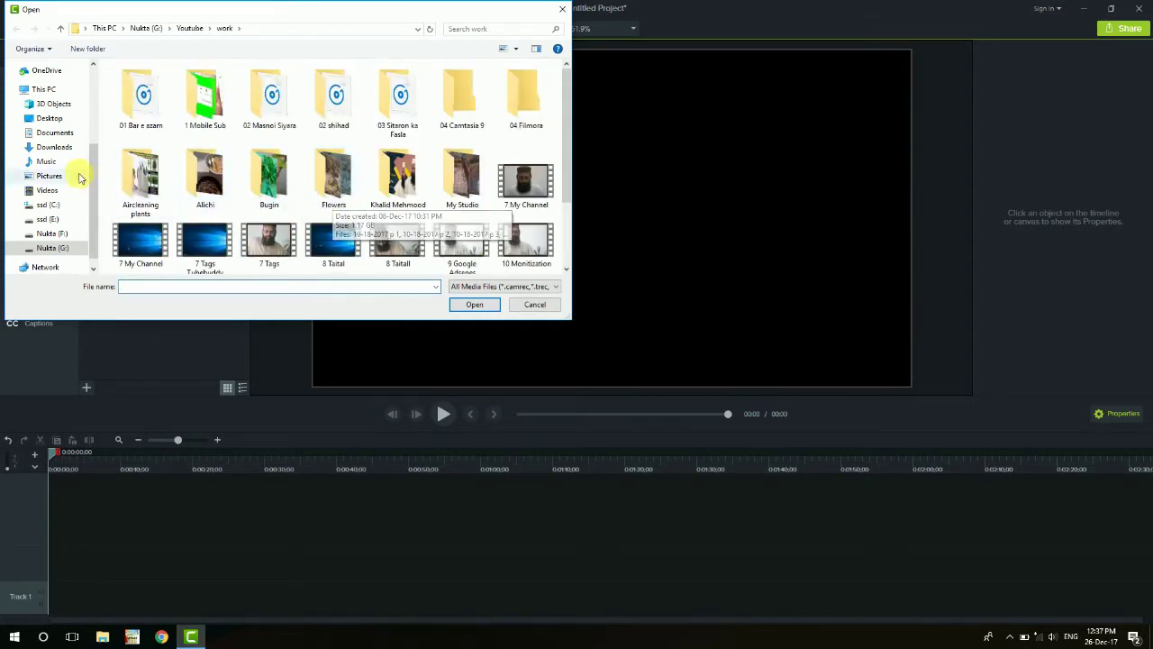
click(56, 147)
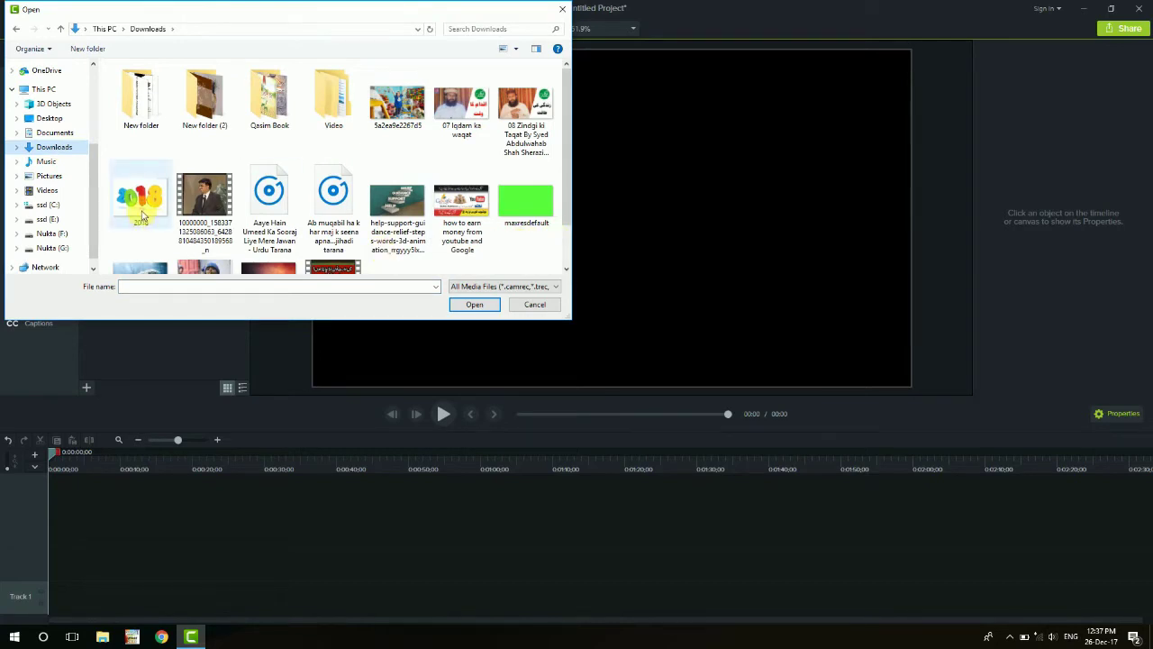
double_click(141, 214)
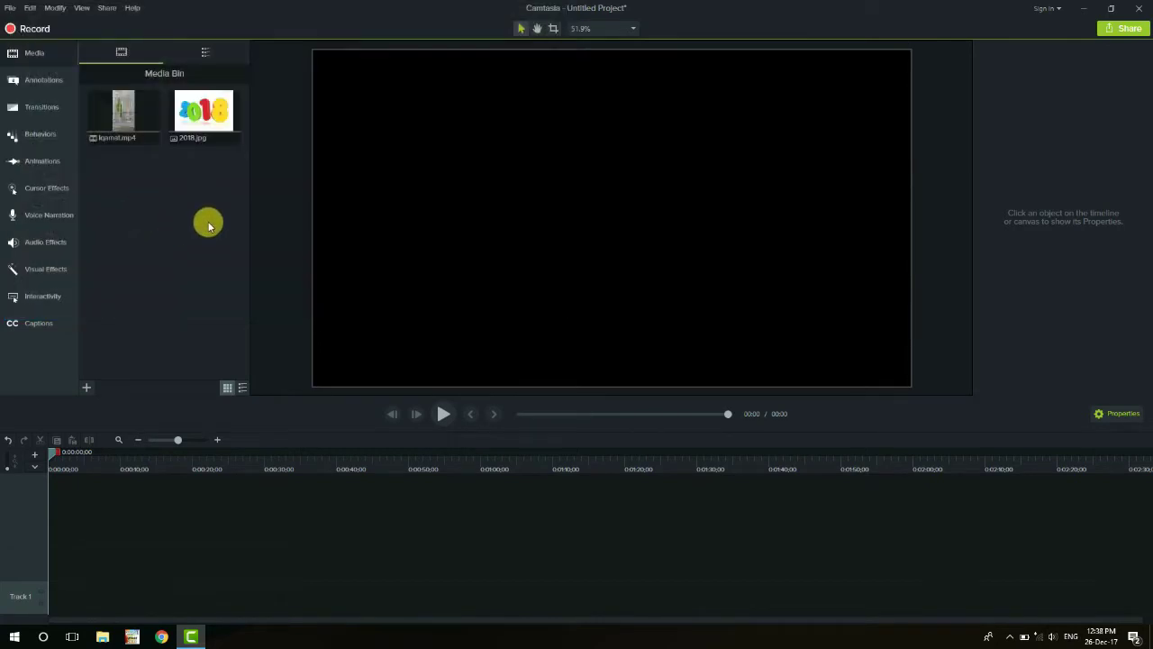
Place Iqamat.mp4 from the Media Bin at the start of Track 2 on the timeline
click(131, 137)
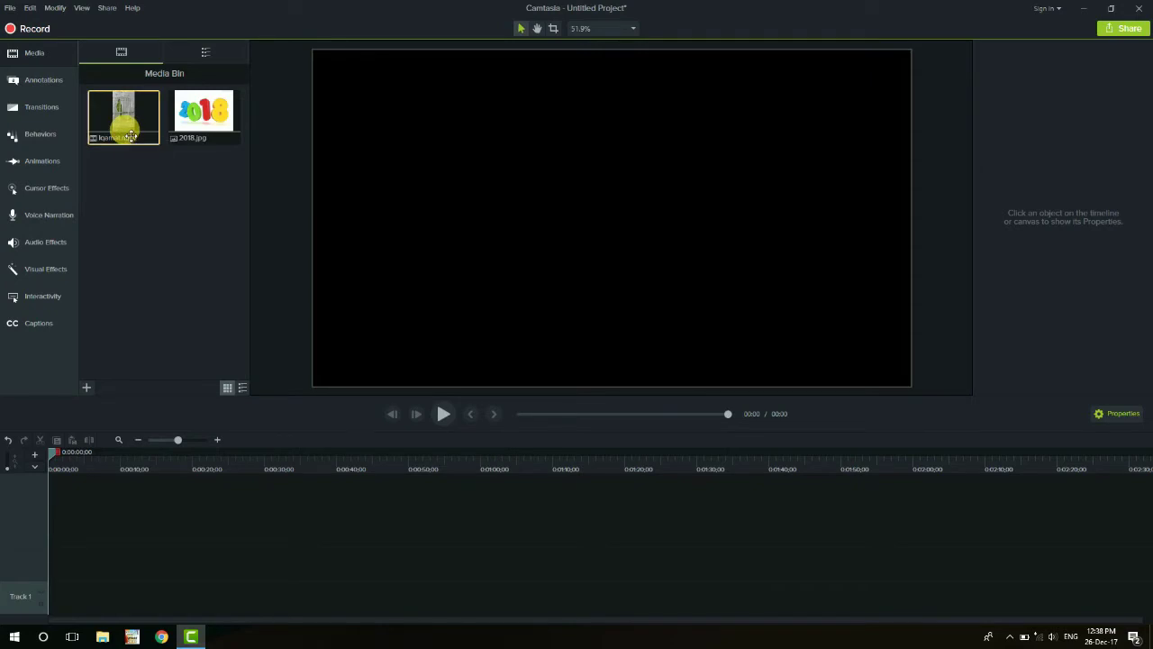
click(232, 128)
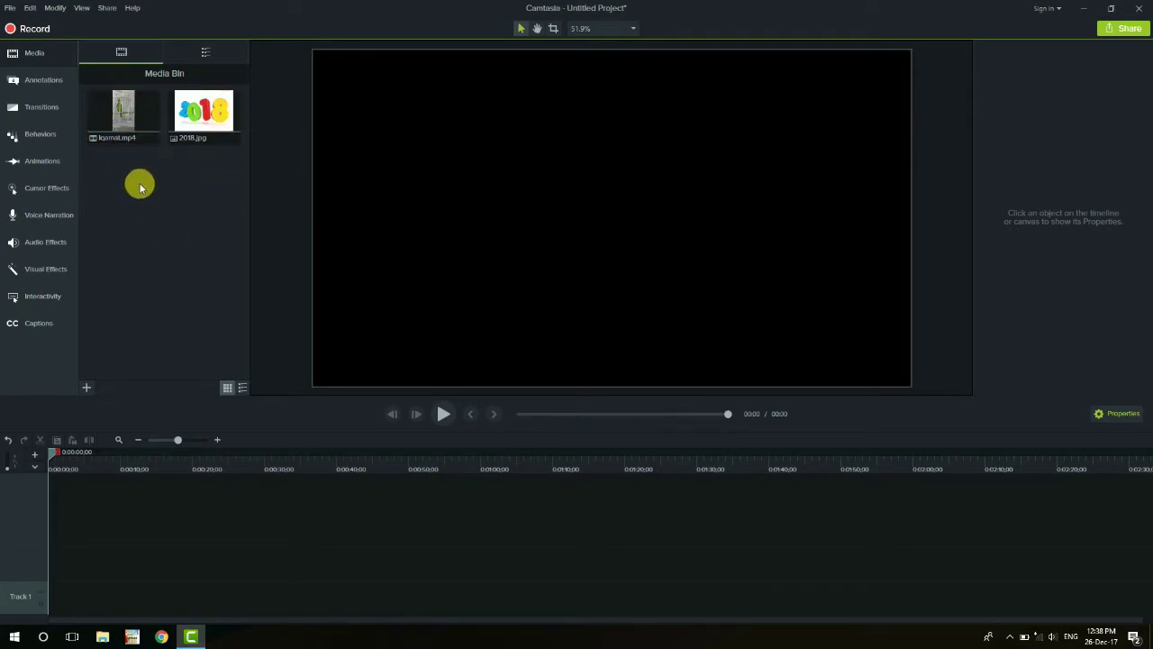
click(141, 124)
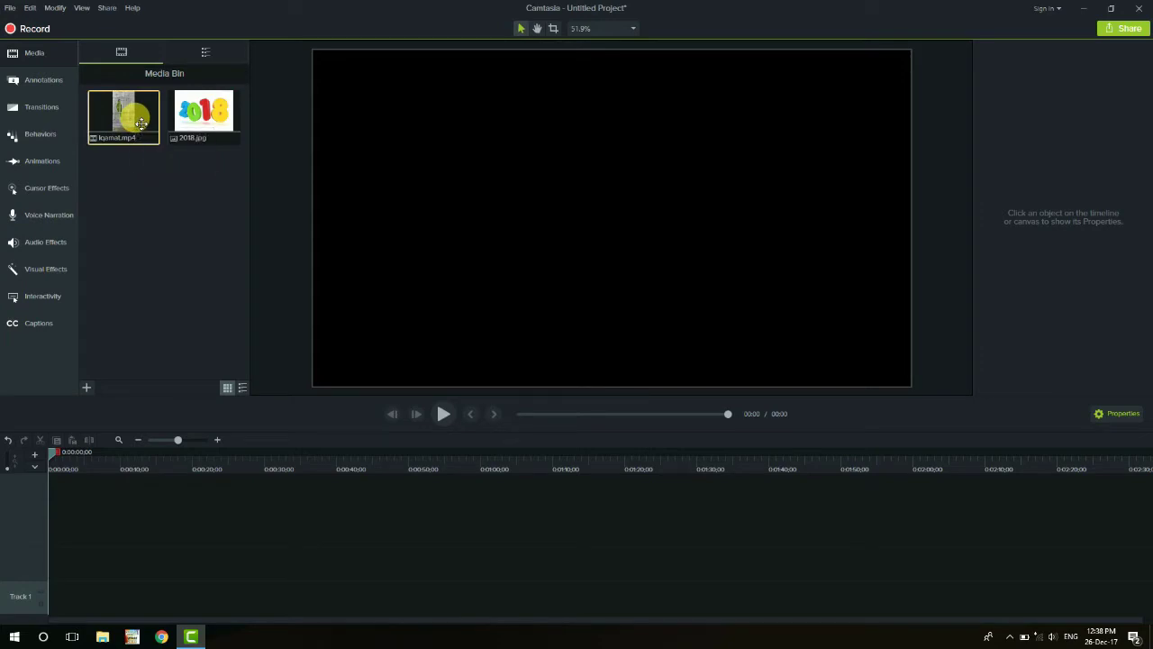
drag(141, 124, 47, 563)
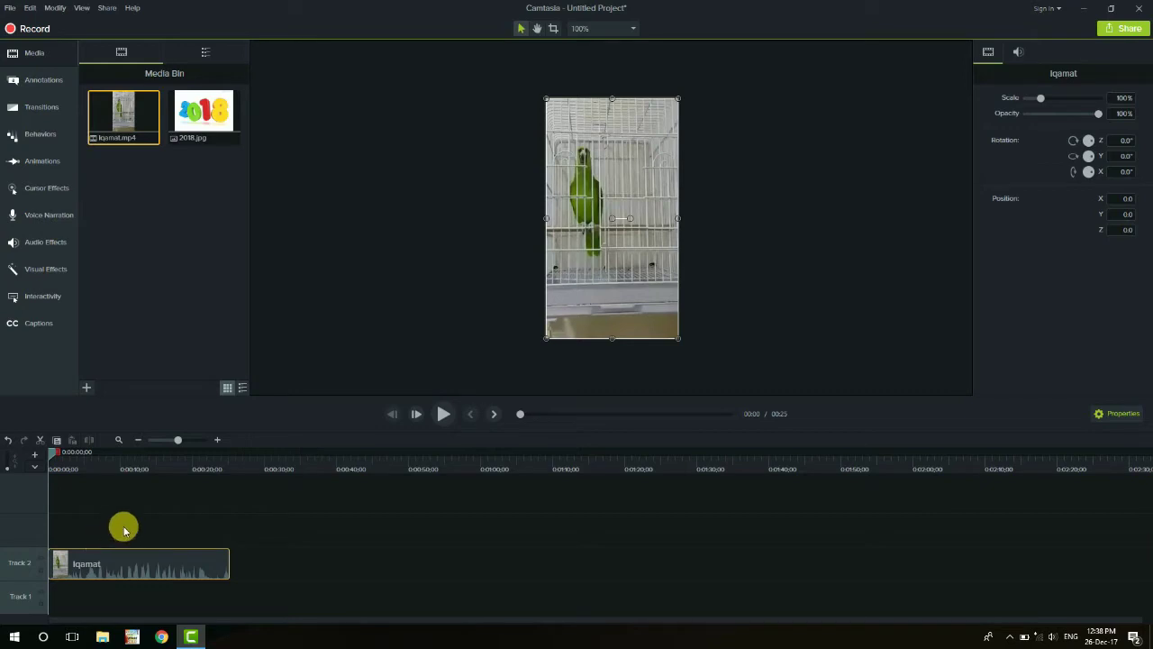
Play the first few seconds of the Iqamat clip and pause the preview
key(space)
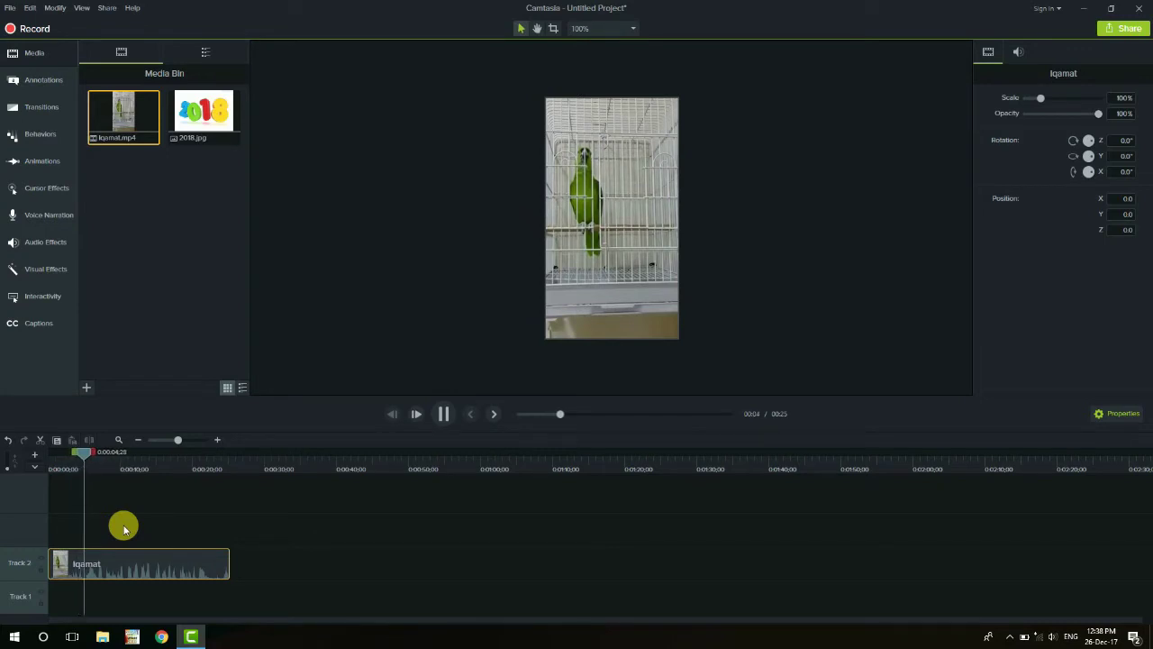
key(space)
click(597, 253)
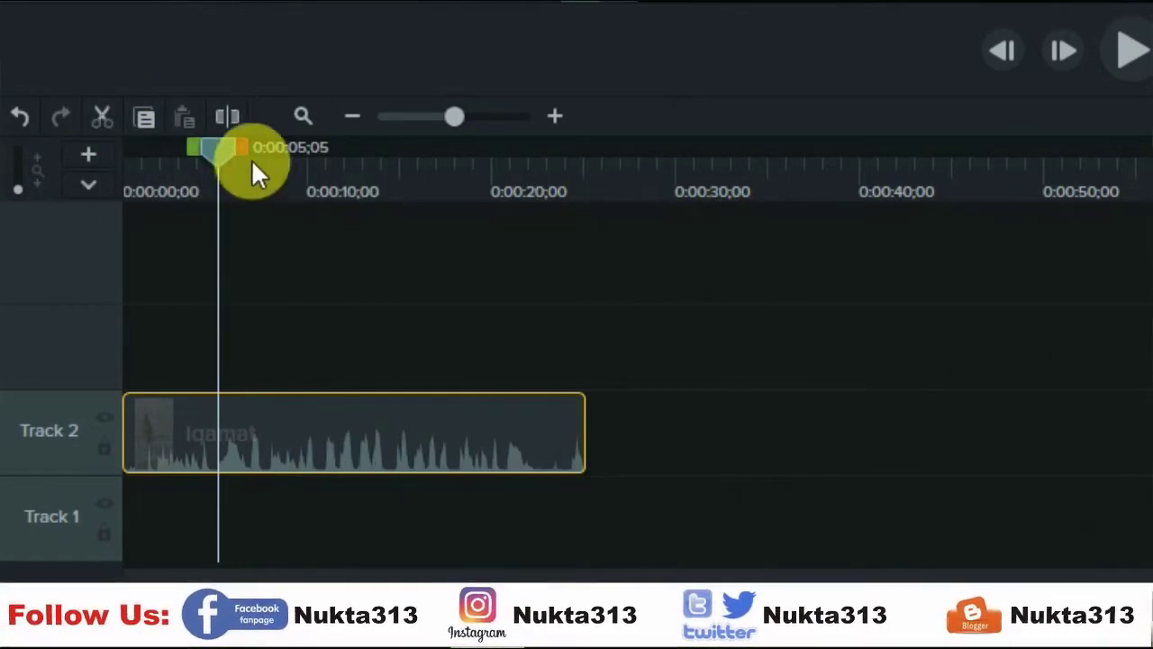
Move the playhead to 0:00:07;20, and try cutting the Iqamat clip out of the timeline before undoing the cut
drag(230, 167, 265, 231)
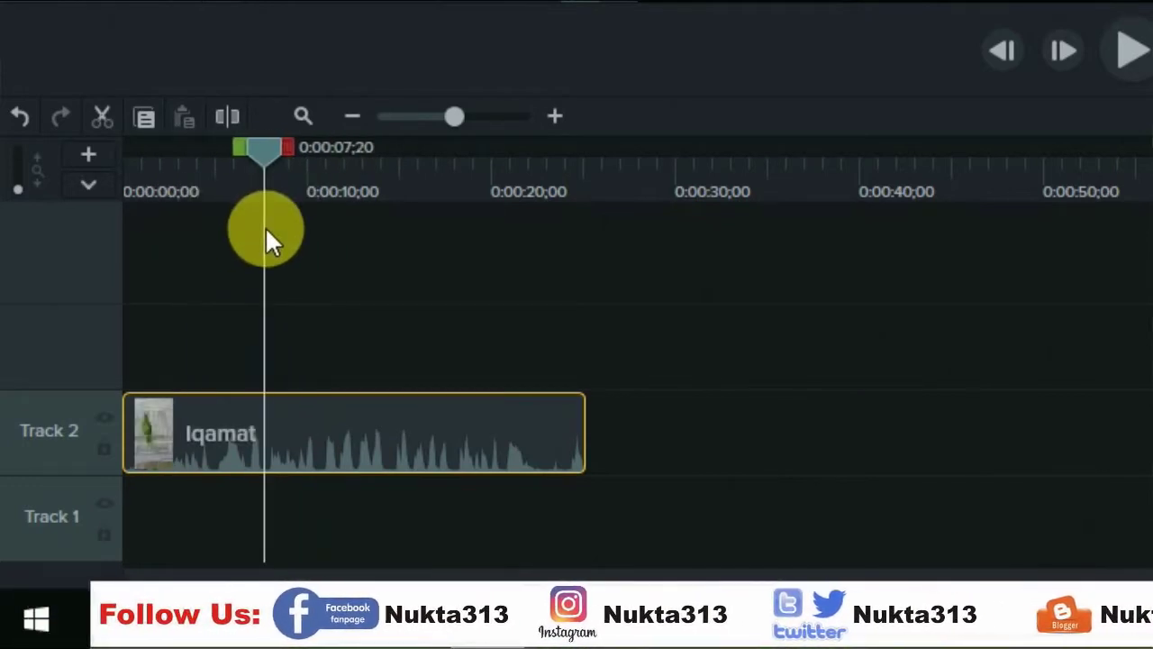
click(108, 121)
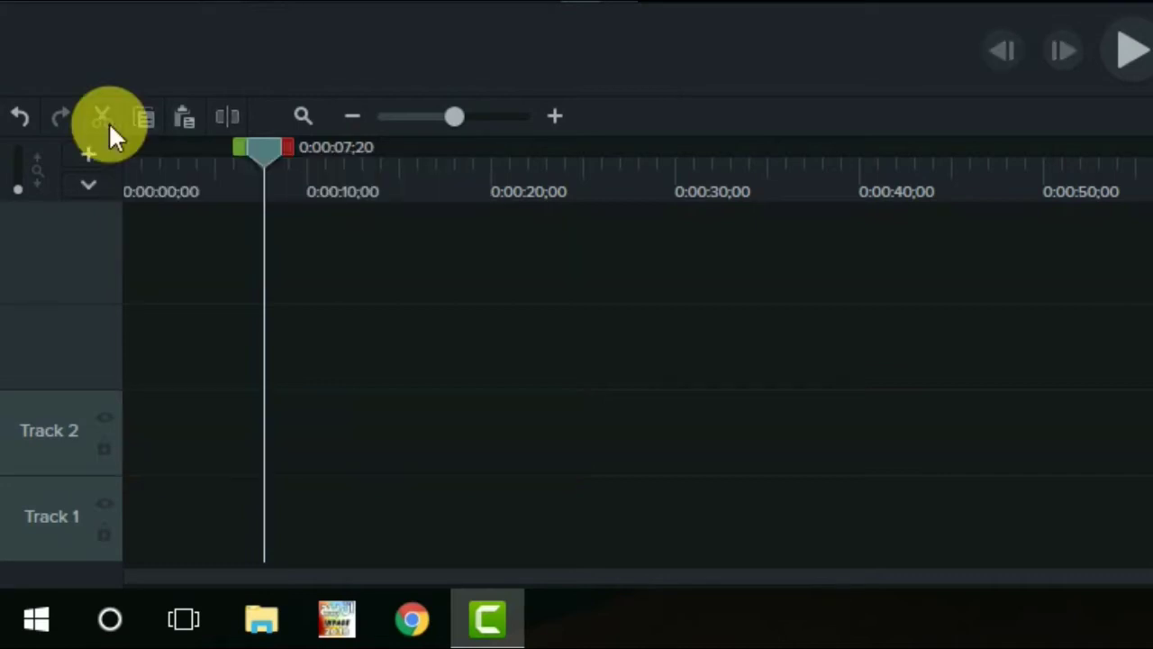
key(ctrl+z)
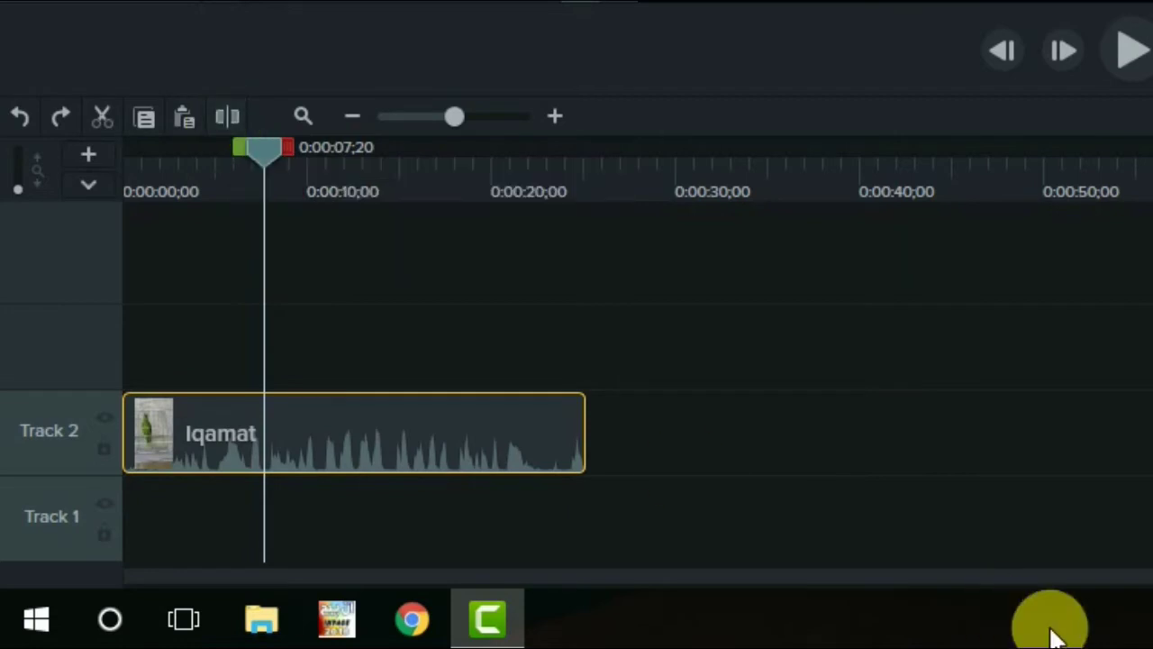
Try splitting the Iqamat clip at the playhead and shifting its second part along Track 2, and undo both changes
key(s)
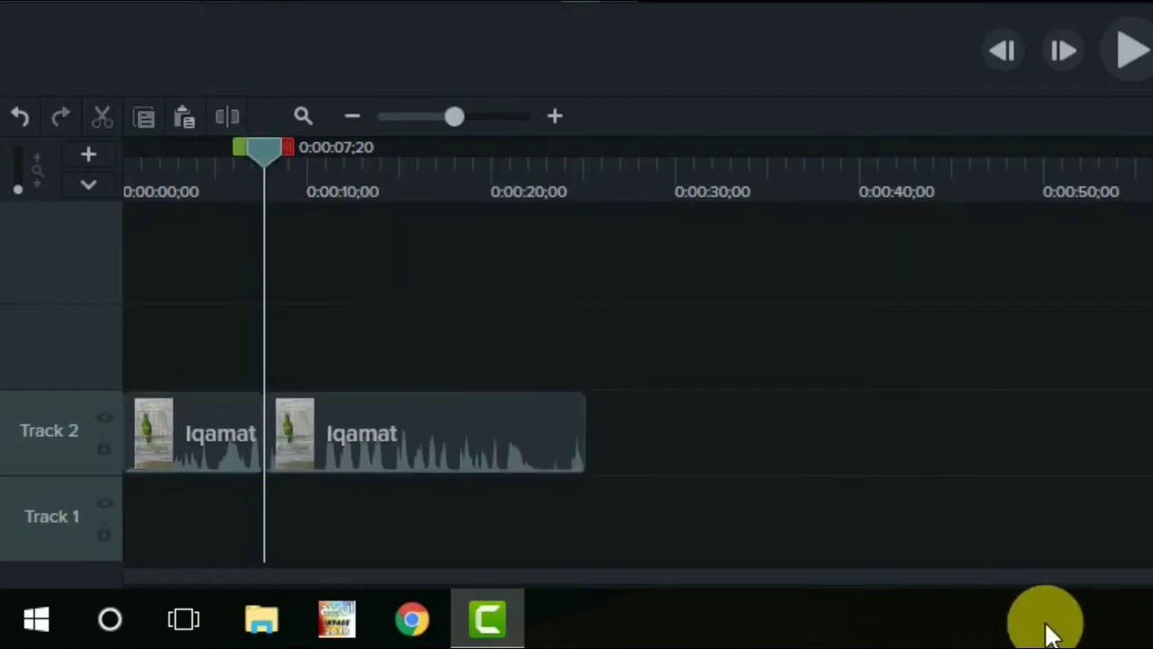
drag(517, 455, 682, 469)
key(ctrl+z)
key(ctrl+z)
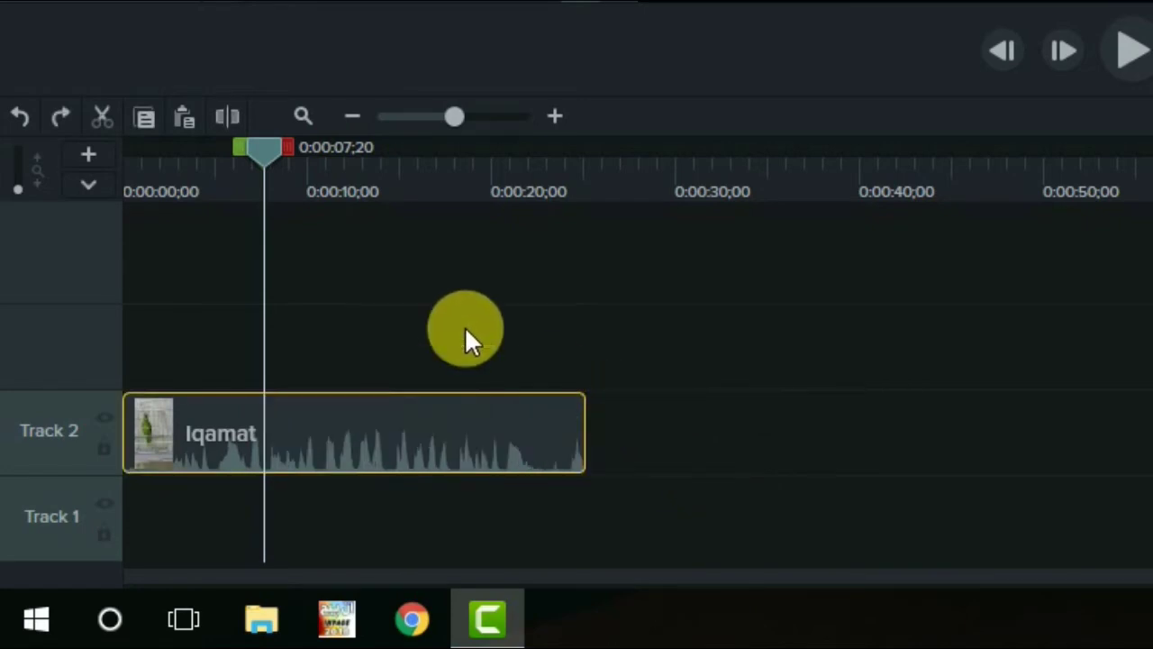
Split the Iqamat clip at 0:00:07;20, pull the second part away to show the cut, and rejoin it to the first
click(236, 117)
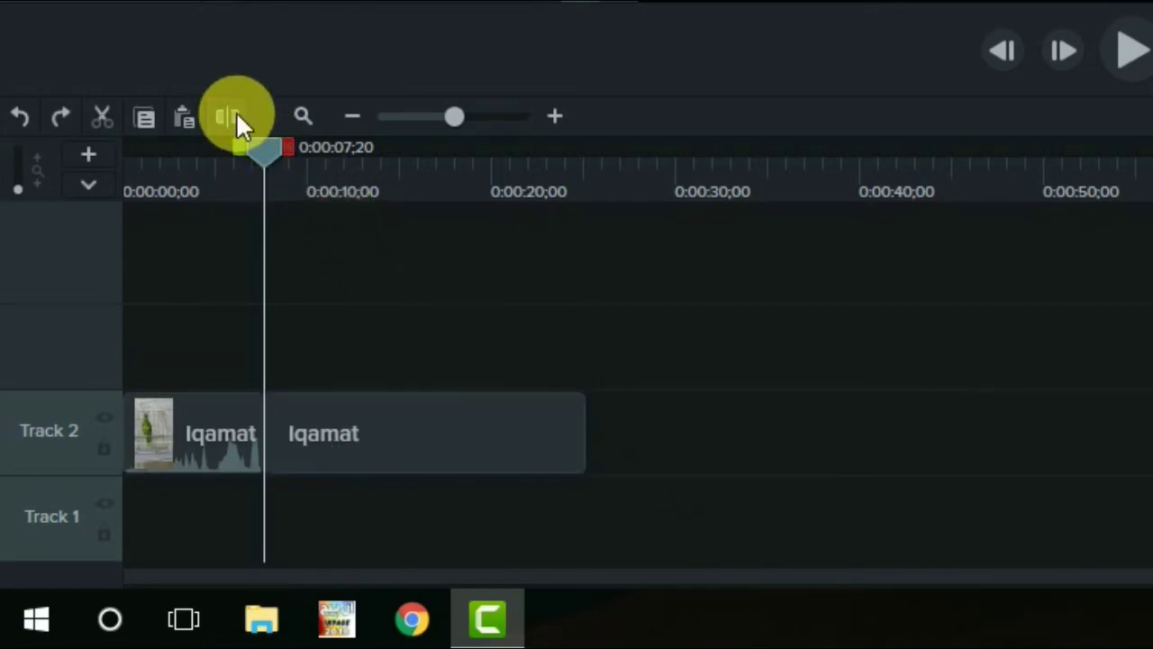
drag(361, 433, 551, 442)
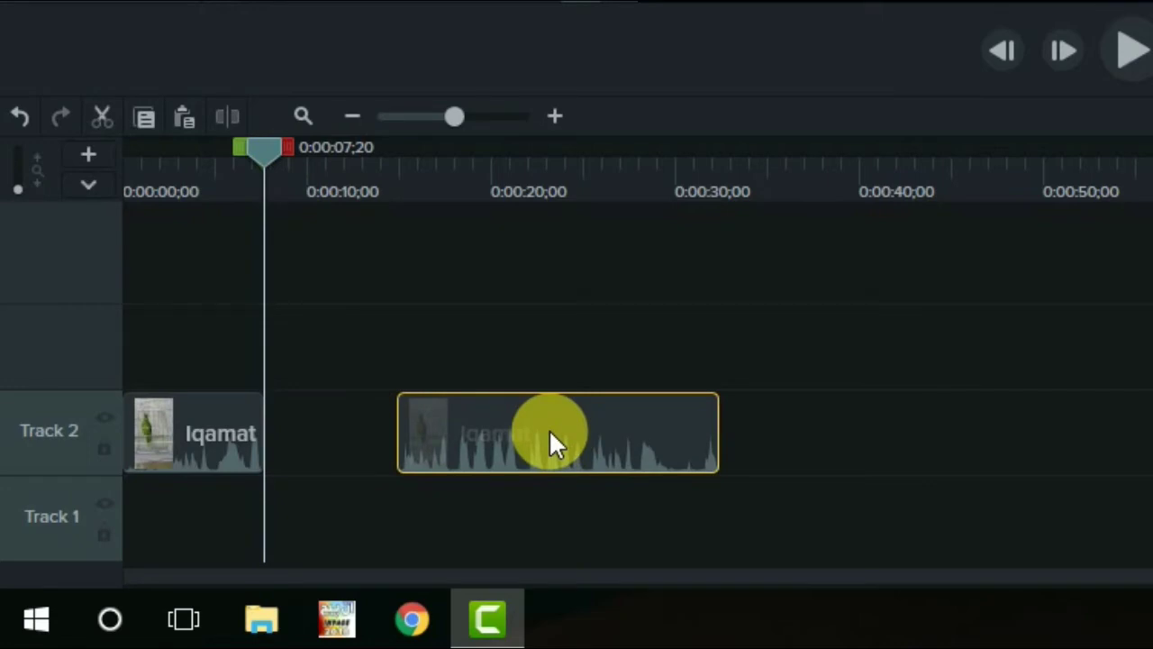
drag(548, 429, 389, 427)
Split the second Iqamat part on Track 2 at 0:00:12;17
drag(269, 151, 360, 178)
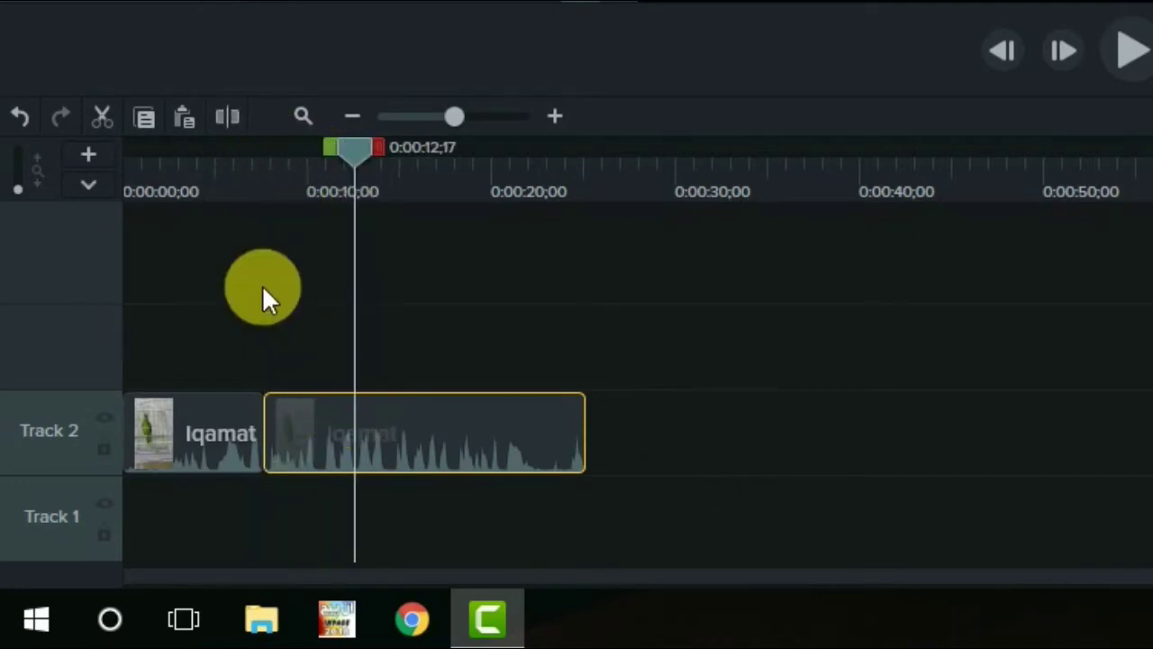
click(230, 118)
click(315, 441)
click(238, 438)
Try deleting the middle Iqamat section and closing the gap with the last section, and undo both changes
click(284, 440)
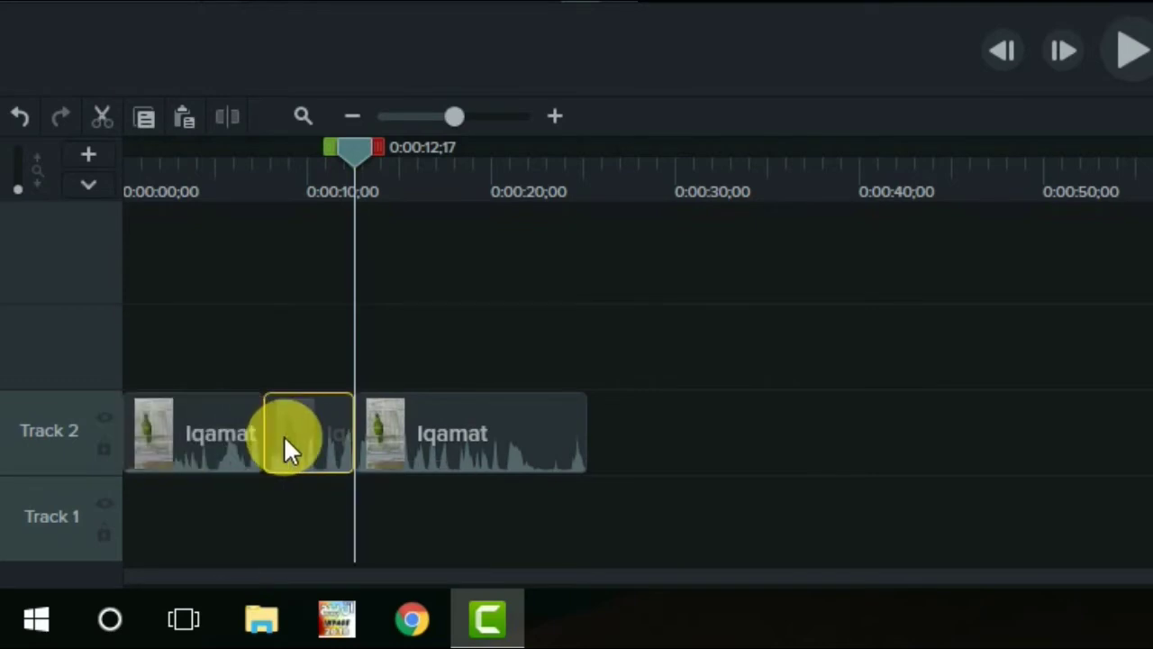
key(Delete)
drag(471, 458, 354, 455)
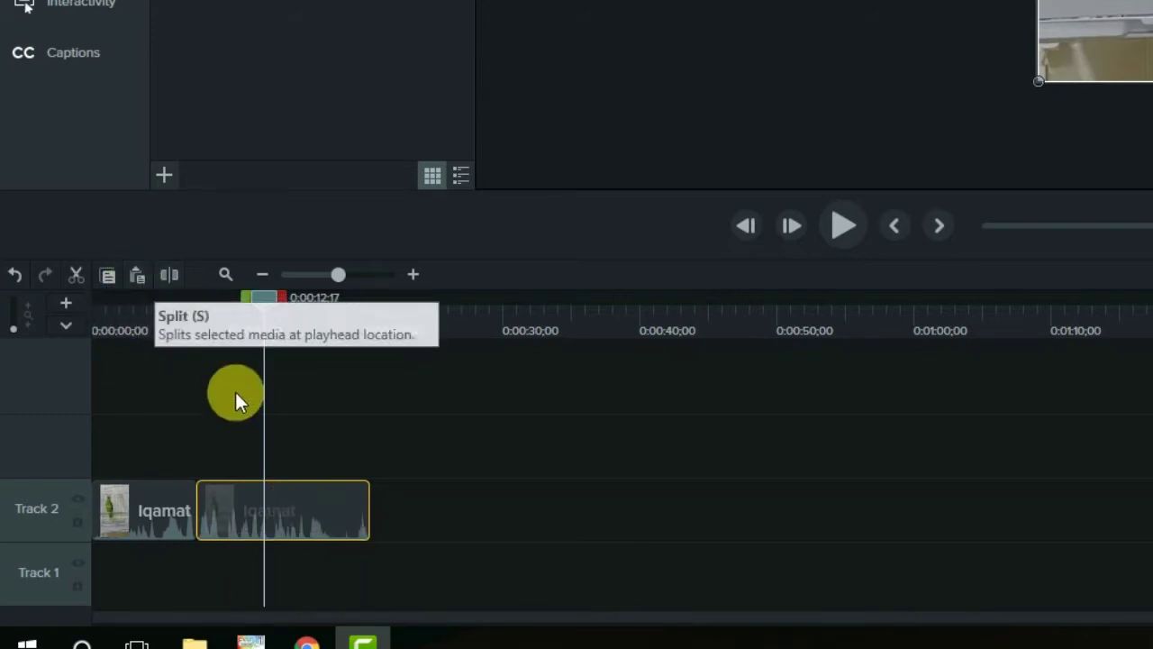
mouse_move(255, 491)
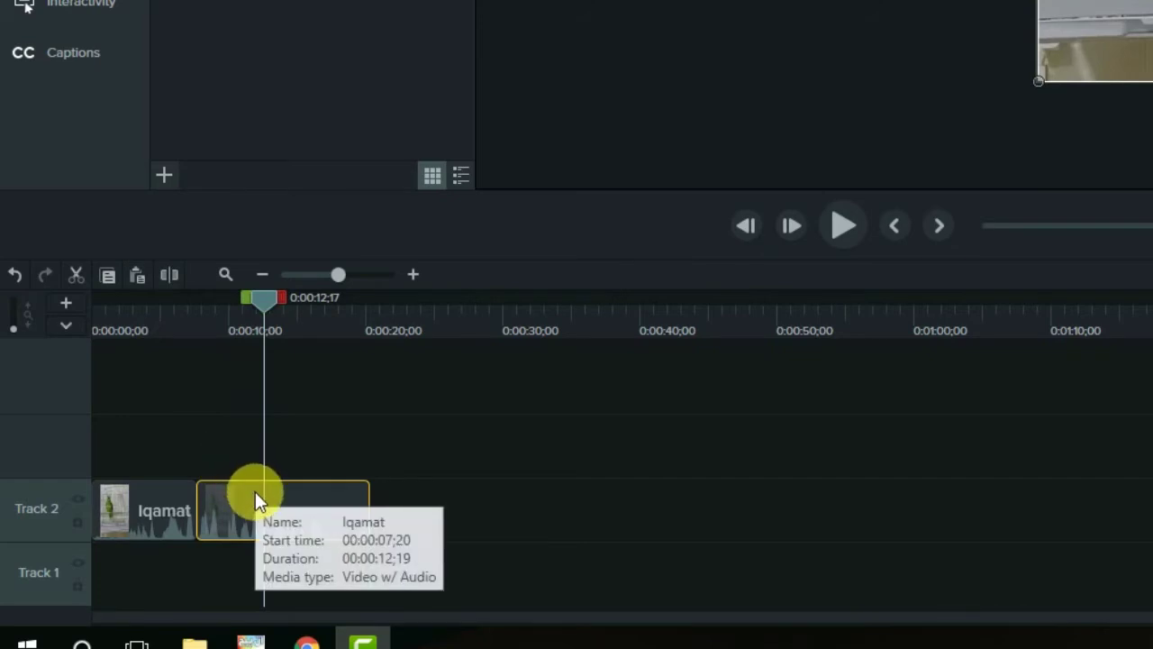
key(ctrl+z)
key(ctrl+z)
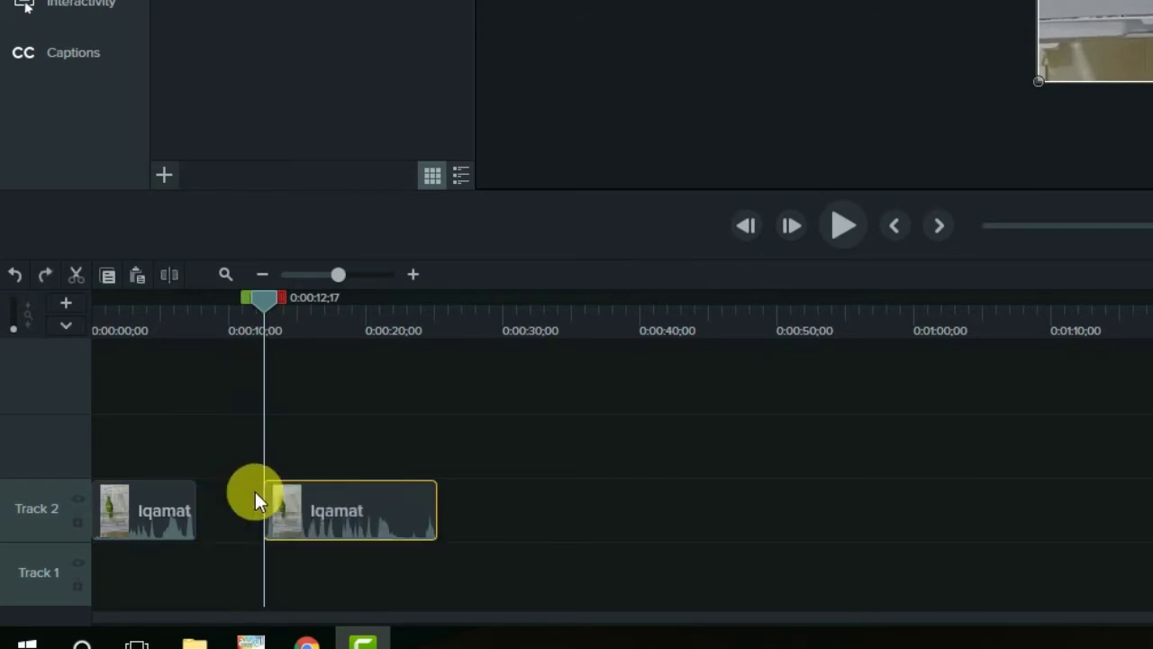
Try swapping the order of the middle and last Iqamat sections on Track 2, and undo the rearrangement
mouse_move(227, 519)
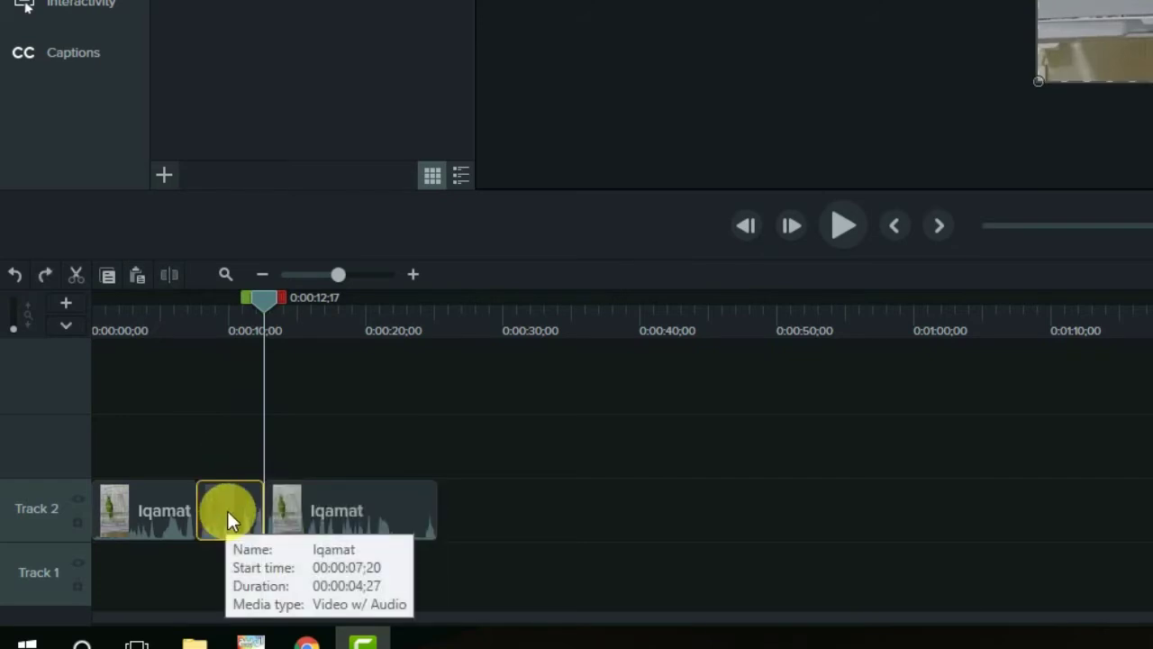
drag(227, 511, 255, 501)
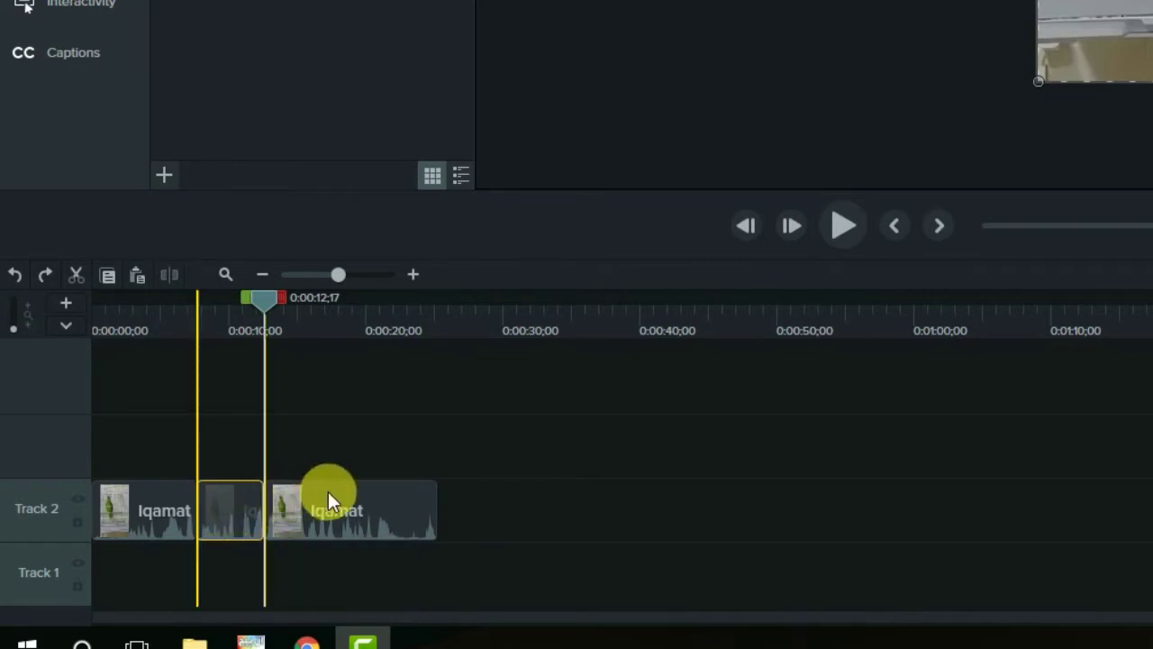
drag(383, 494, 469, 524)
drag(398, 523, 326, 518)
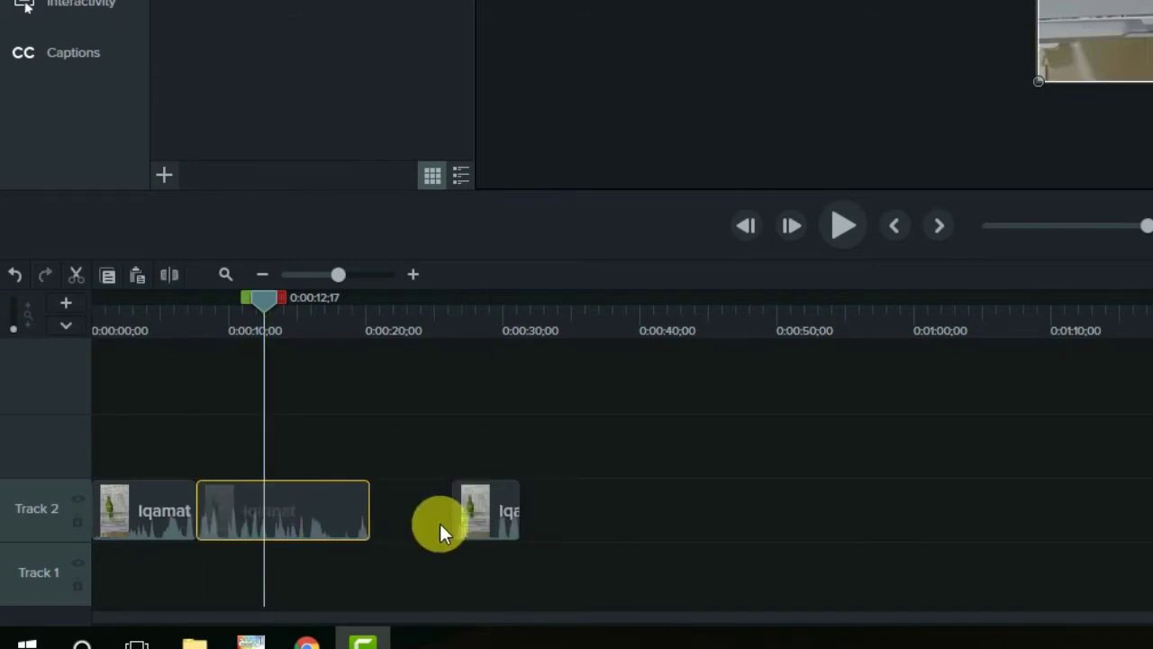
drag(475, 514, 387, 520)
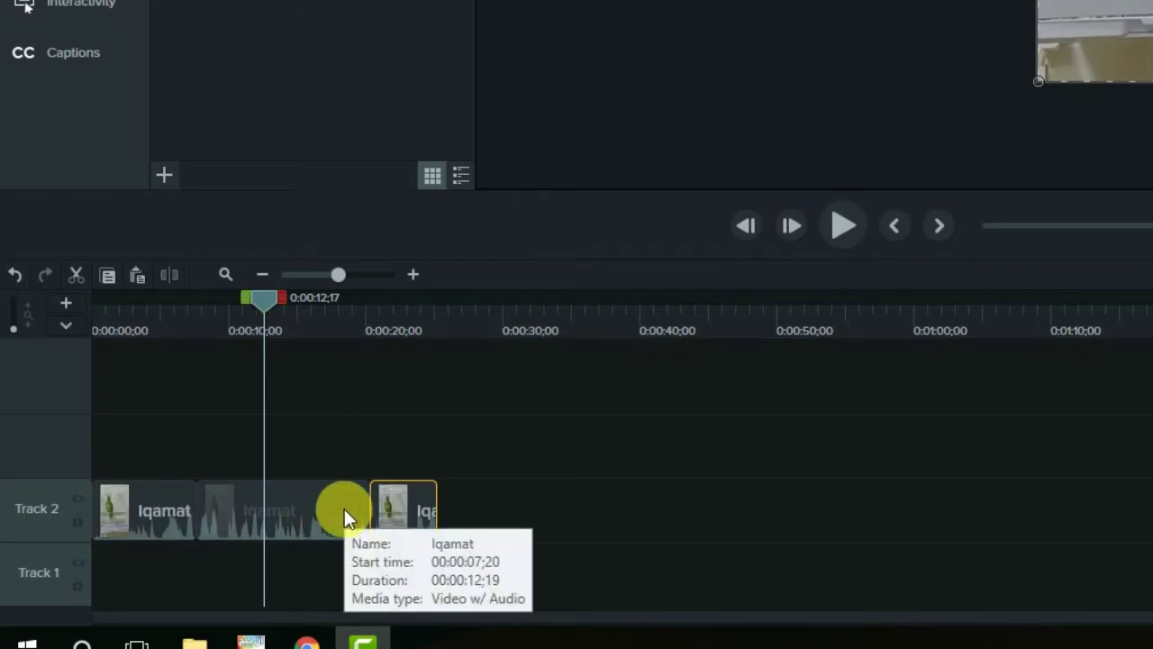
key(ctrl+z)
key(ctrl+z)
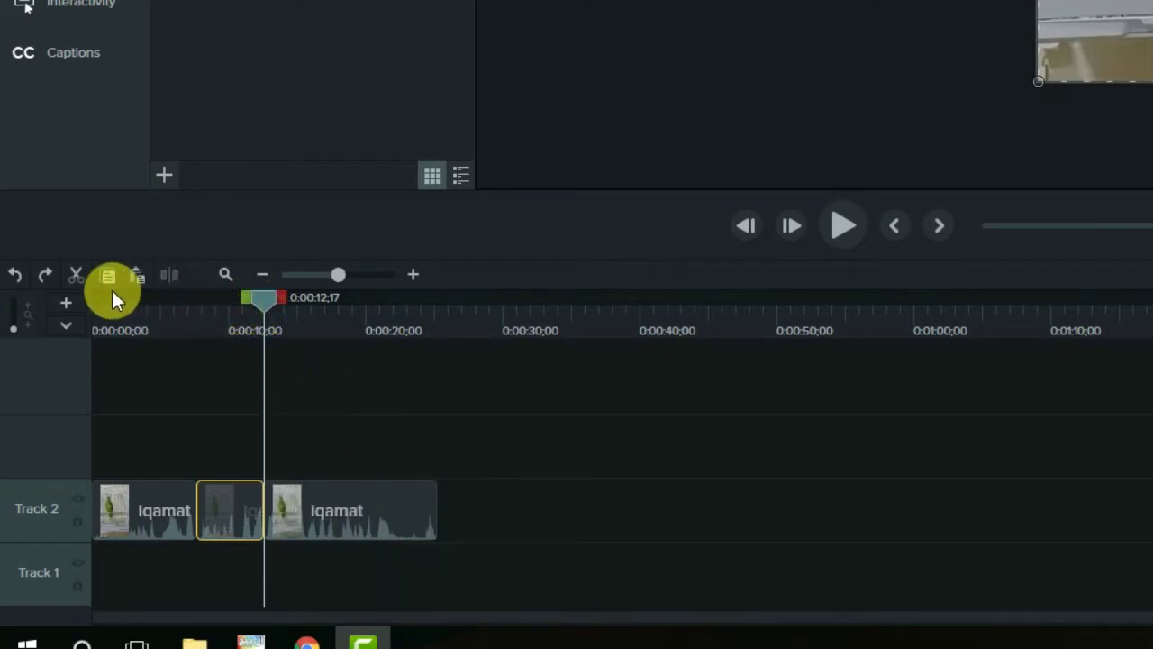
Select the three Iqamat sections on Track 2 one after another, finishing on the last one
click(321, 492)
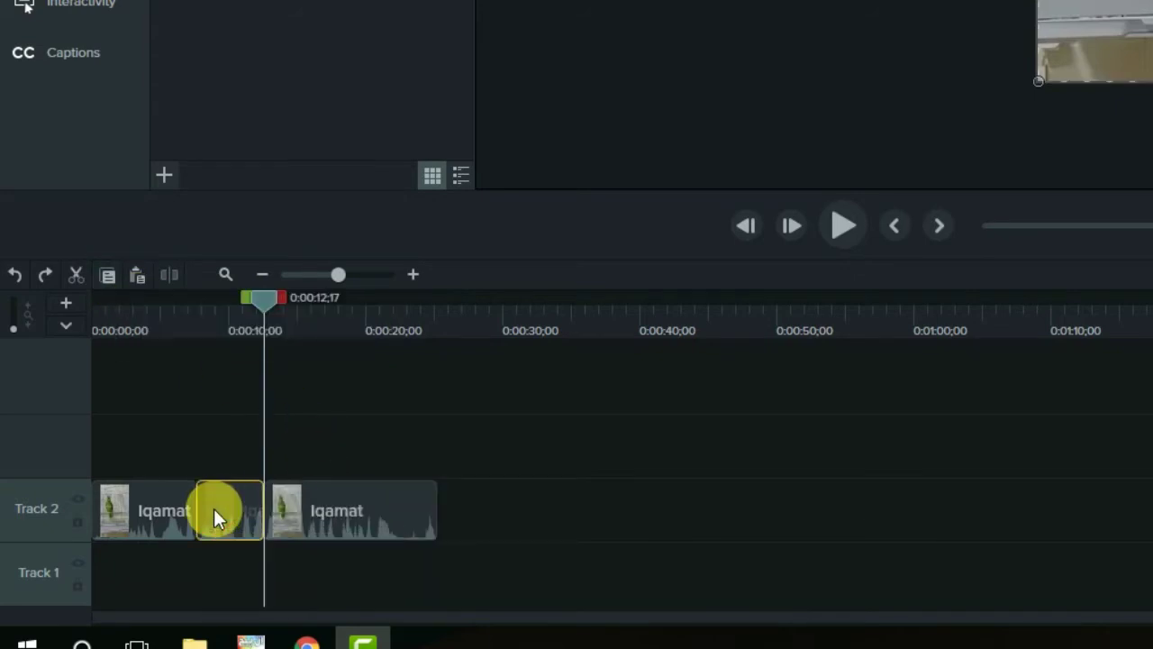
click(137, 527)
click(220, 523)
click(328, 522)
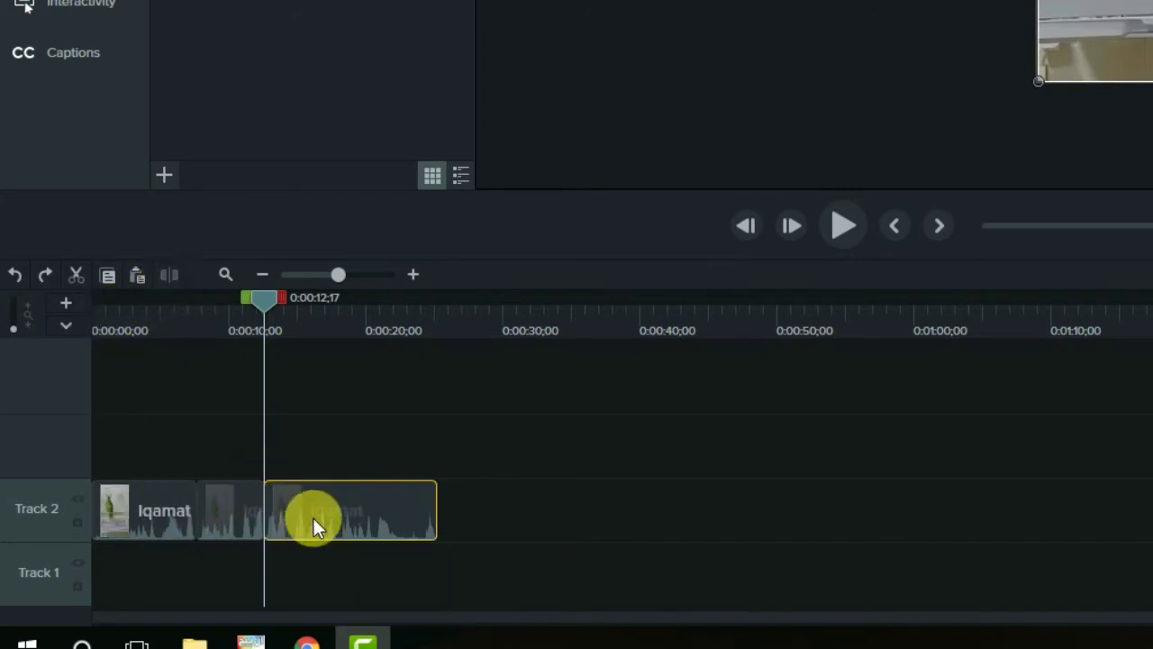
Place 2018.jpg on Track 3 at about 0:00:17;22 and fit it into the video's upper-right corner at about 13.9% scale
click(290, 302)
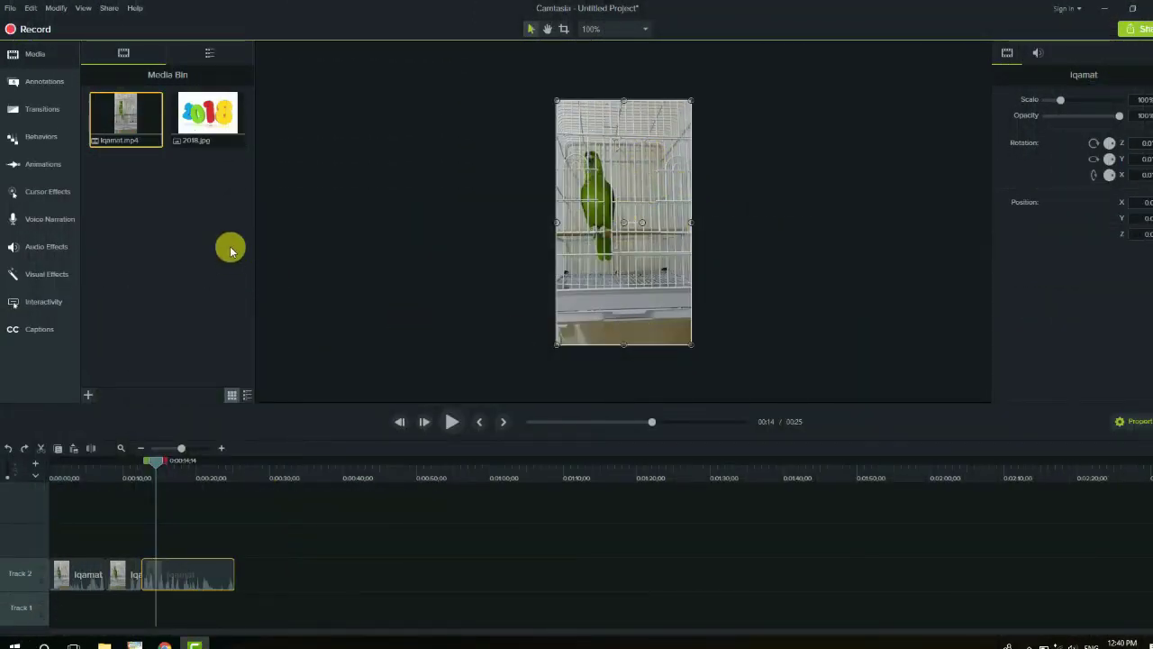
click(222, 114)
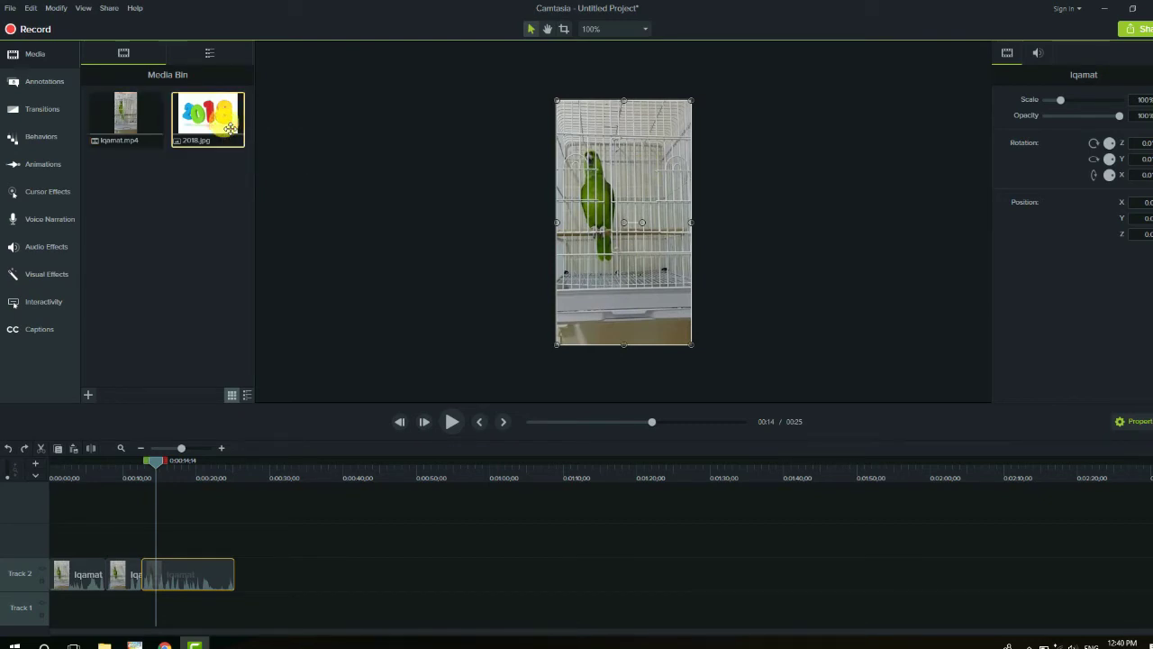
drag(227, 125, 185, 539)
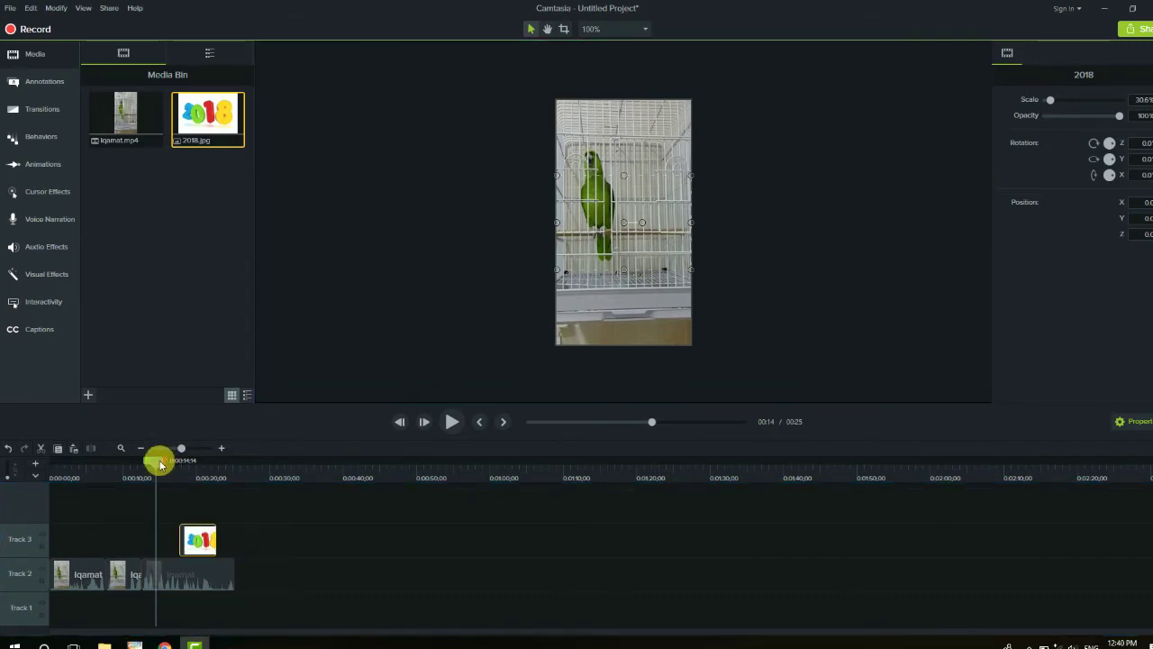
drag(156, 463, 191, 464)
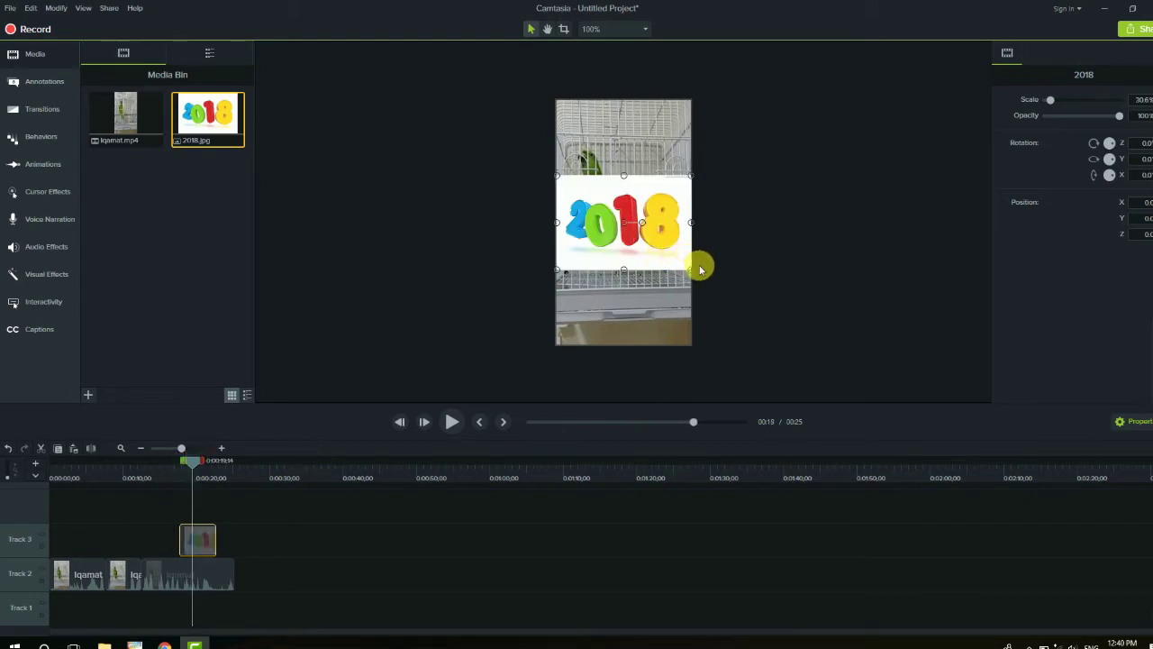
drag(694, 269, 671, 146)
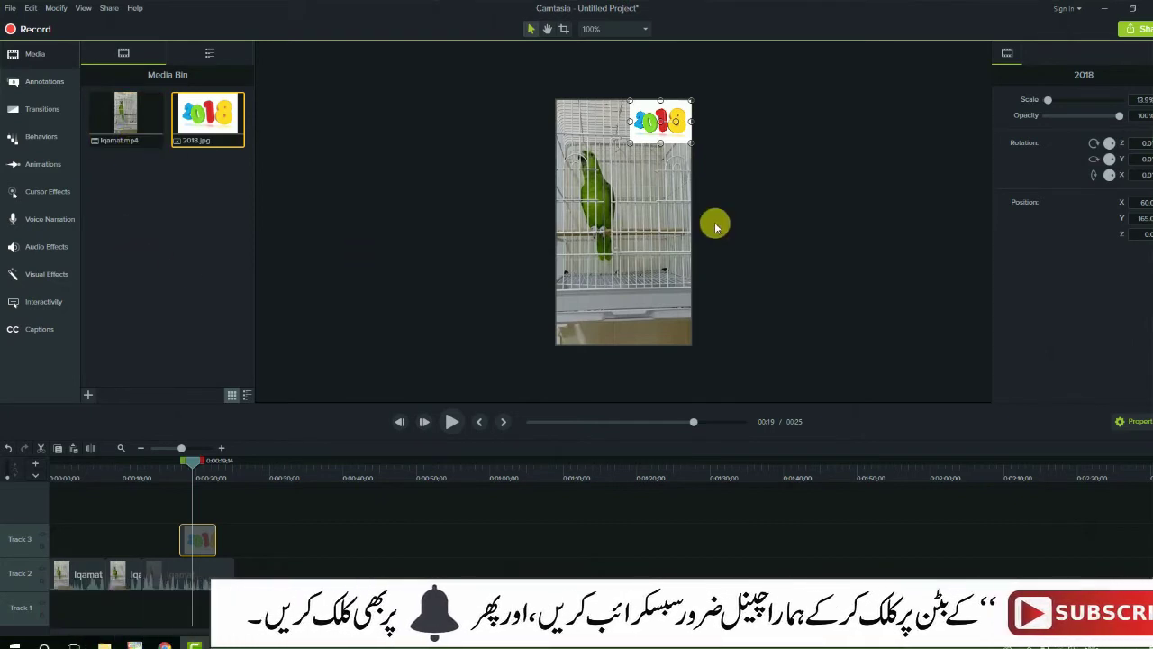
click(639, 239)
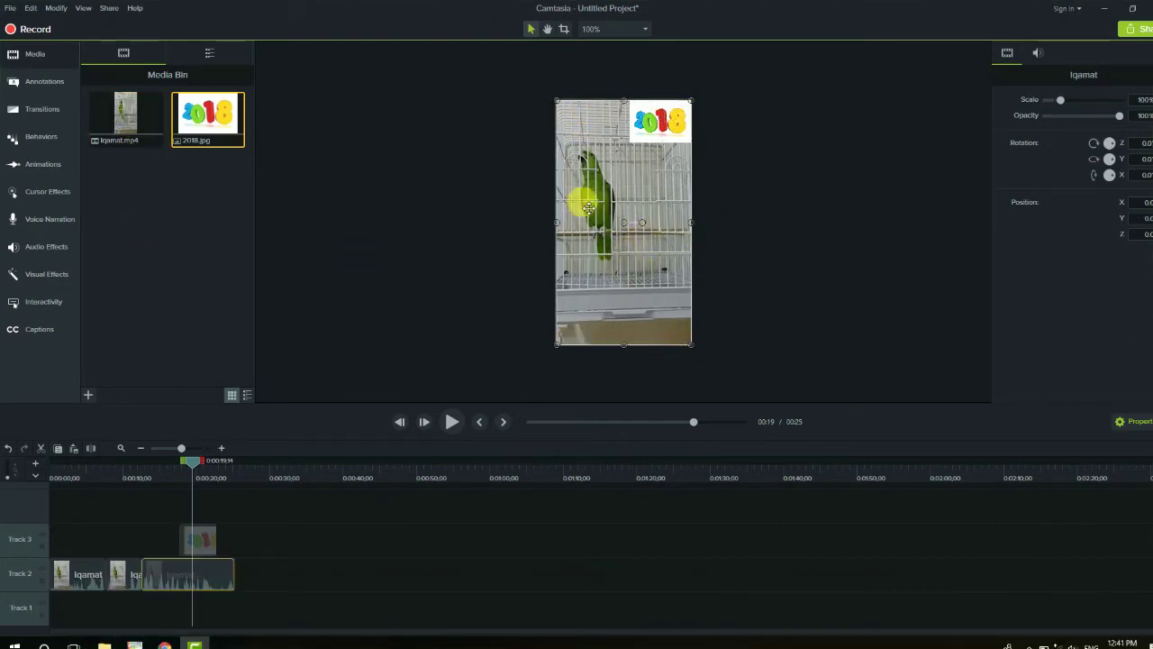
Import the Minhaj-e-Muhammadi conference video into the media bin
click(89, 396)
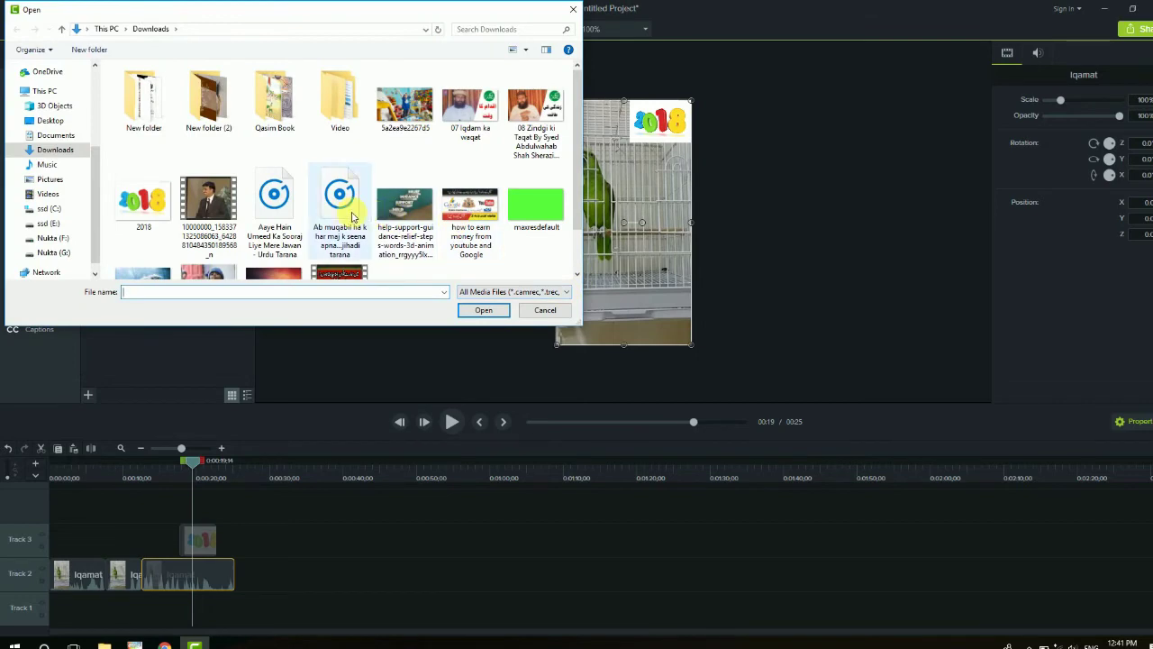
scroll(438, 244, down, 1)
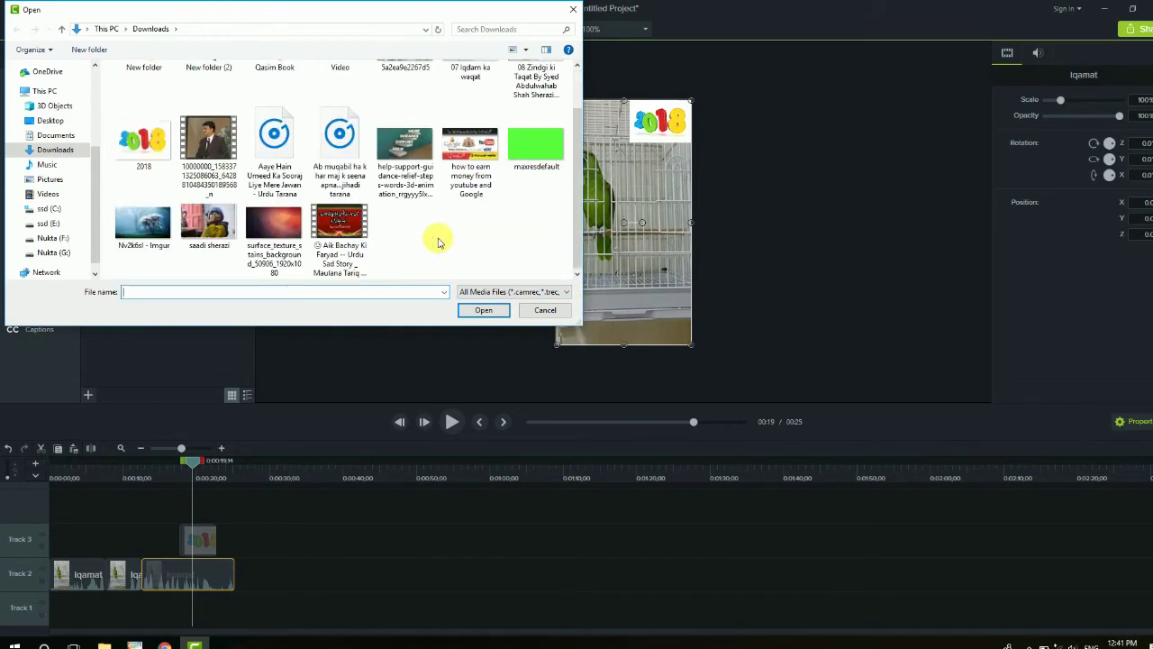
click(274, 230)
click(484, 311)
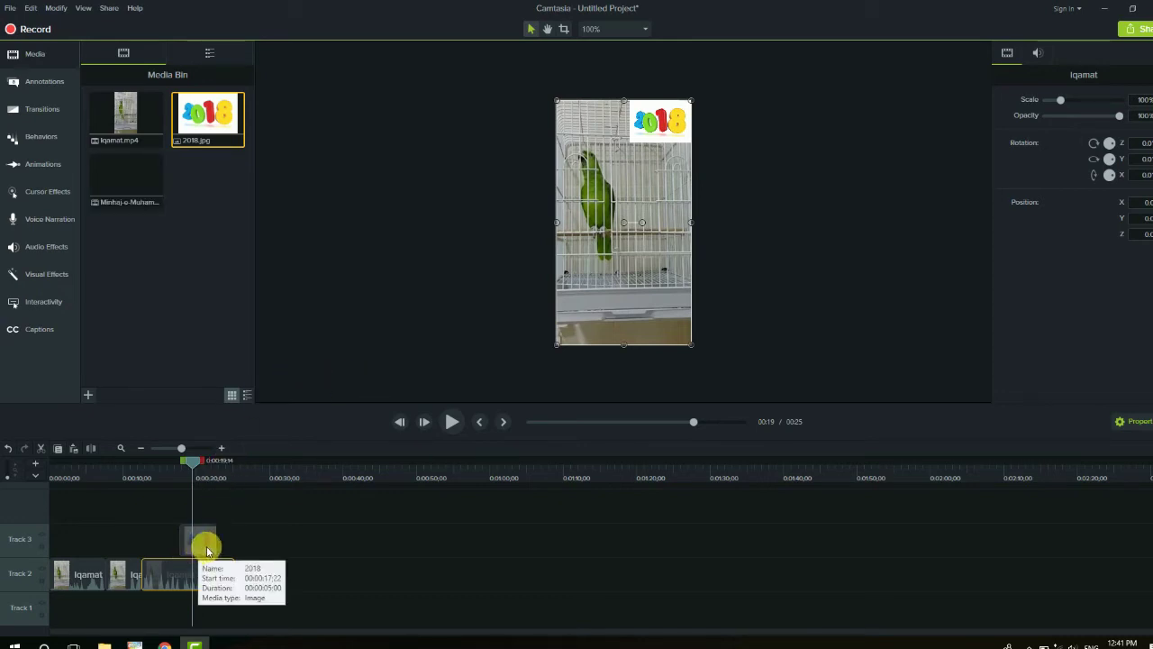
Delete the 2018 image from Track 3 and all three Iqamat sections from Track 2
click(204, 543)
key(Delete)
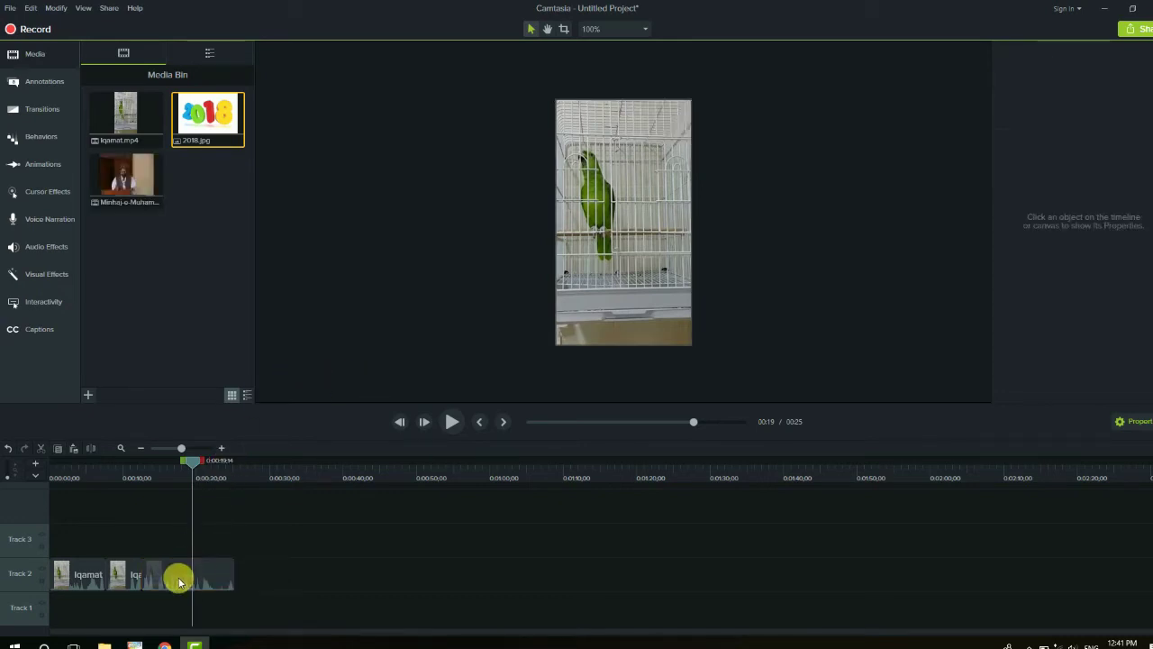
click(179, 582)
key(Delete)
click(112, 580)
key(Delete)
click(77, 581)
key(Delete)
Place the Minhaj-e-Muhammadi conference video on Track 2, aligned with the start of the timeline
click(131, 193)
drag(130, 193, 116, 505)
mouse_move(62, 567)
mouse_down()
mouse_move(19, 548)
mouse_move(23, 535)
mouse_move(110, 505)
mouse_move(48, 495)
mouse_move(48, 592)
mouse_move(62, 599)
mouse_move(67, 578)
mouse_up()
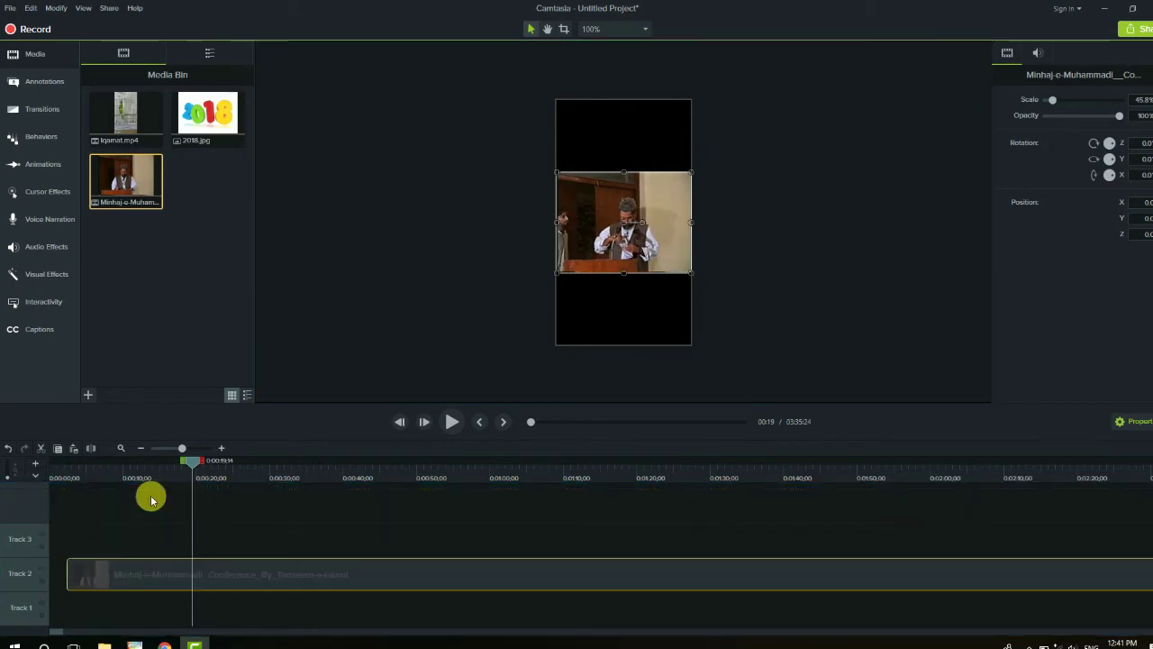
drag(142, 580, 97, 577)
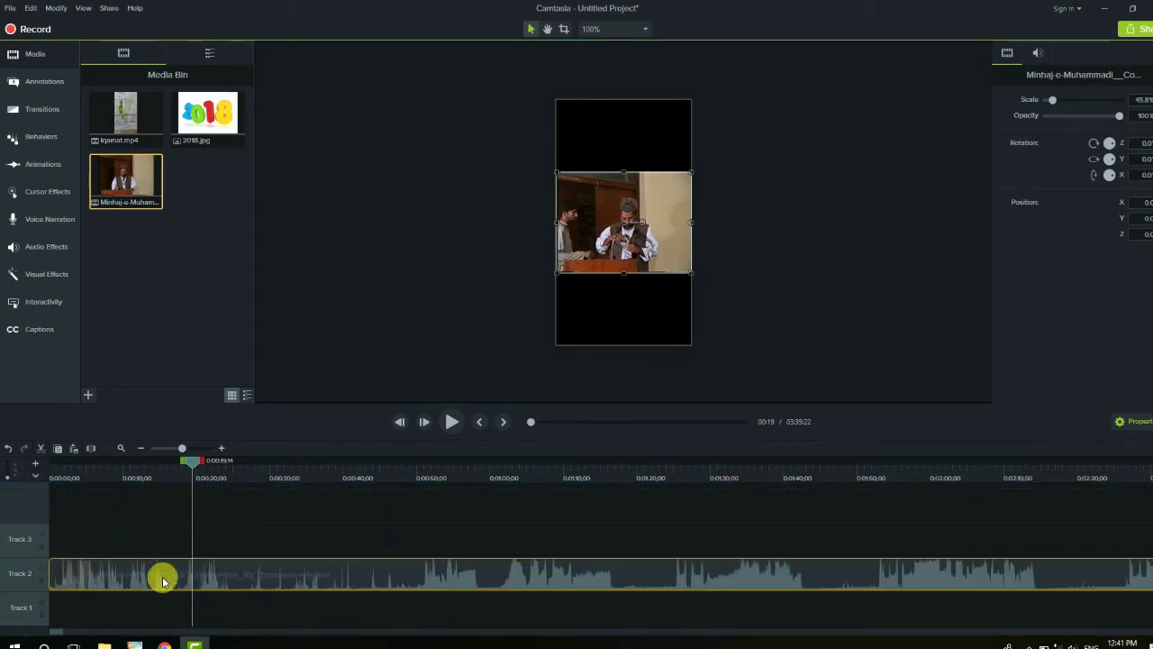
click(731, 291)
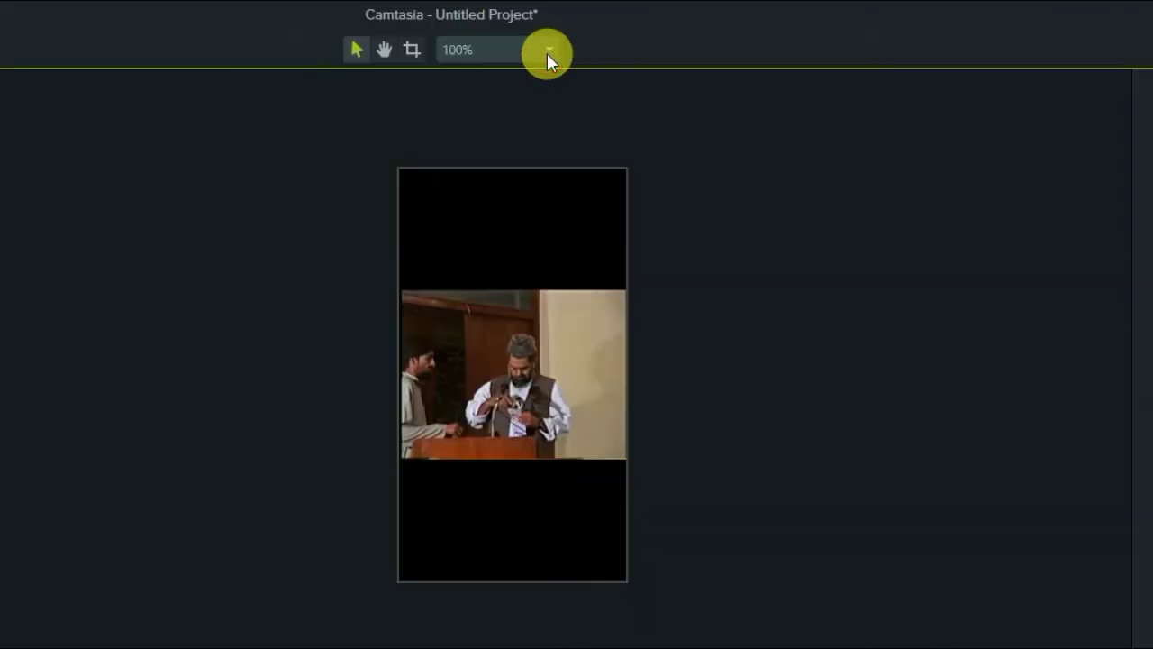
Set the canvas zoom to 300% and the project's canvas dimensions to 1080p HD (1920x1080)
click(547, 52)
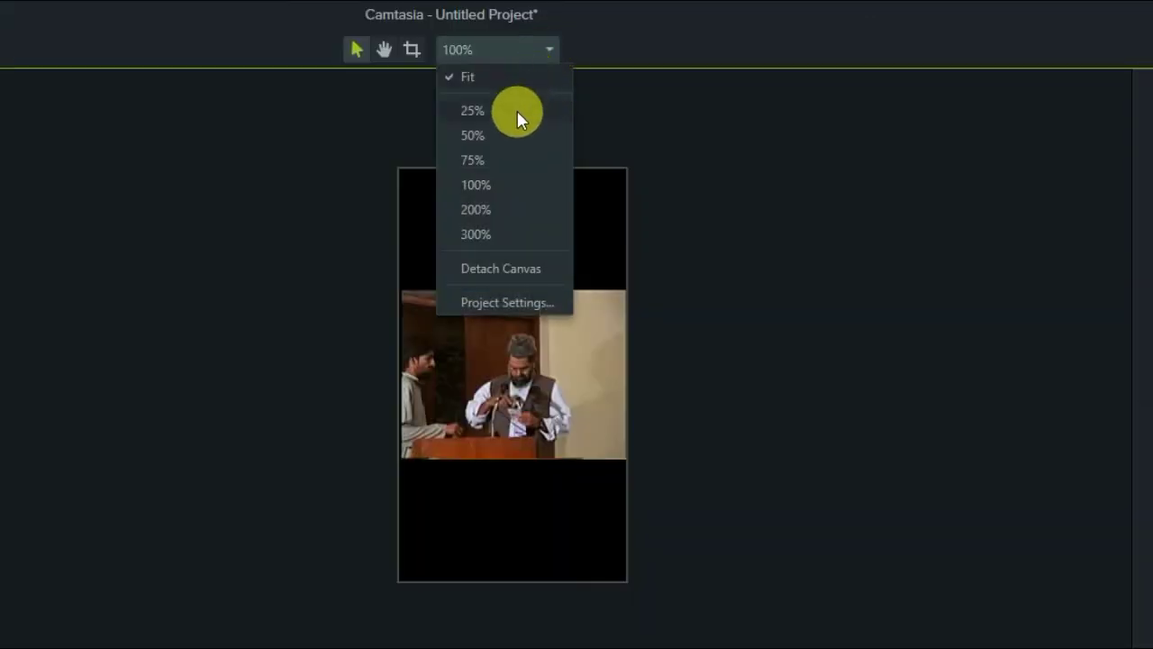
click(495, 236)
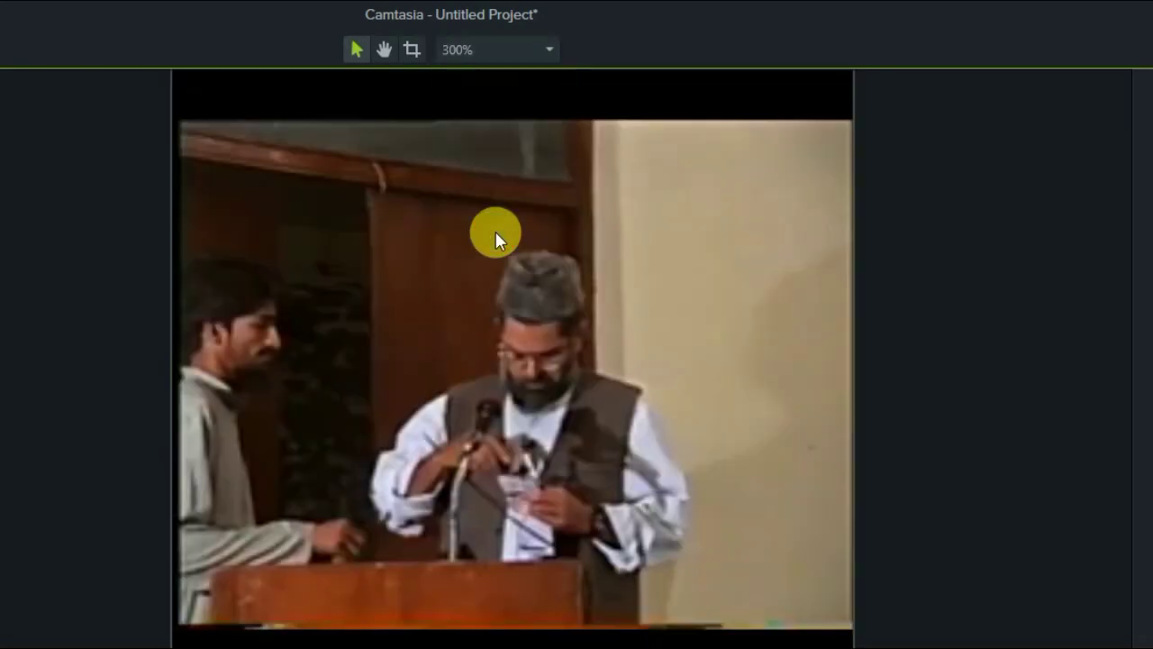
click(543, 52)
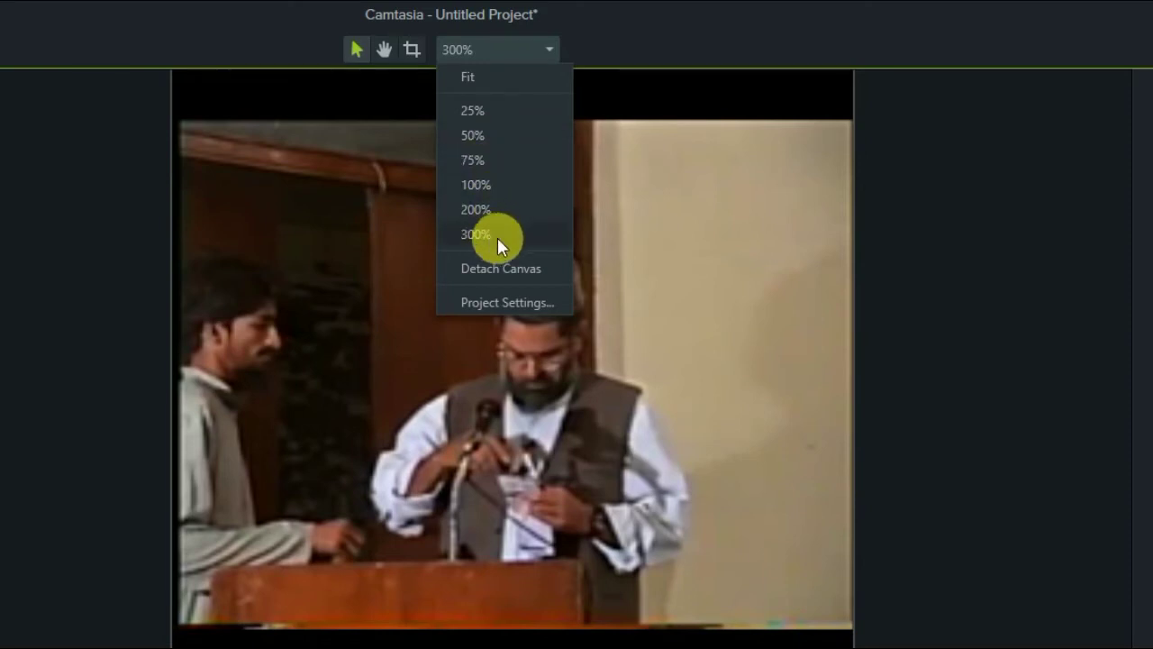
click(491, 302)
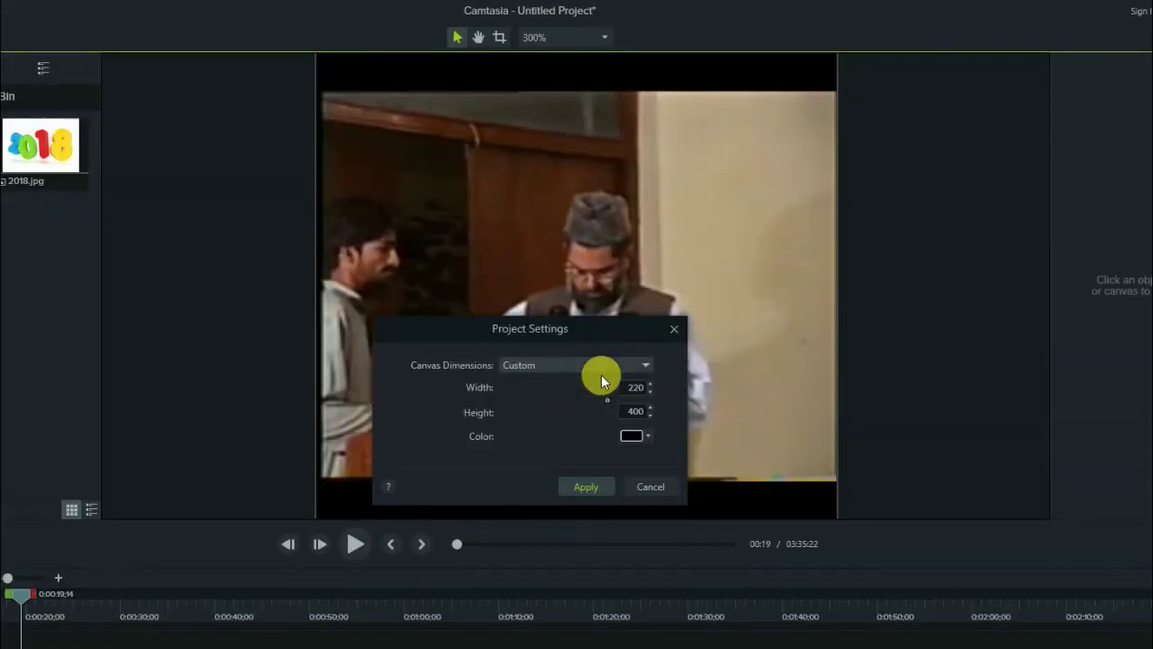
click(591, 365)
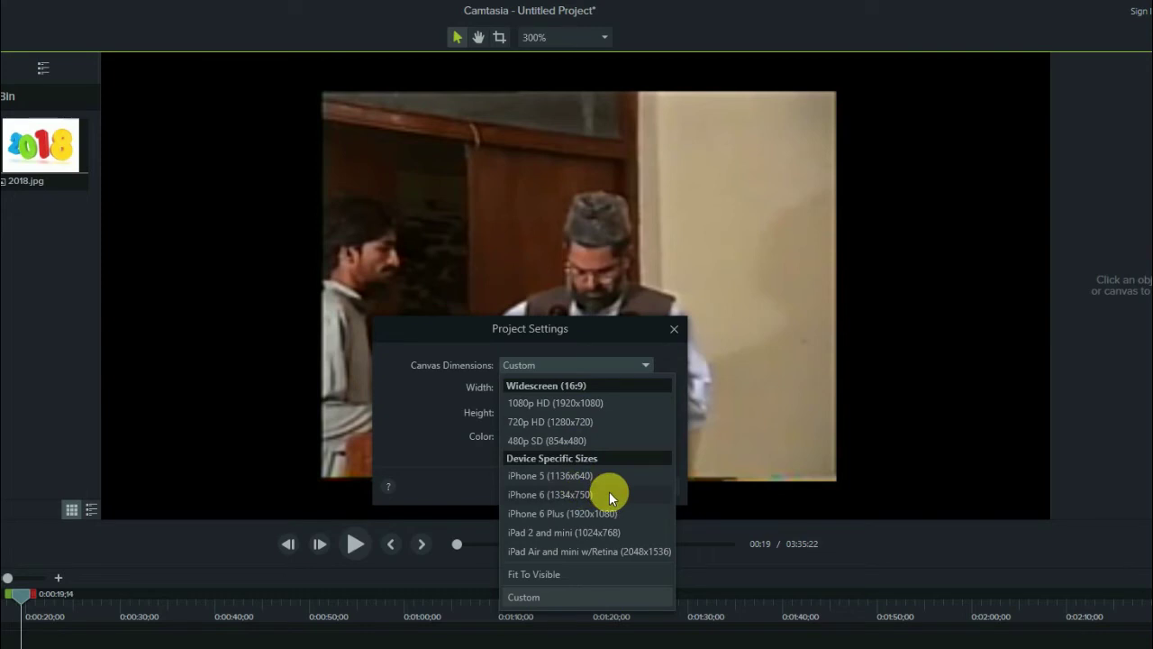
click(593, 403)
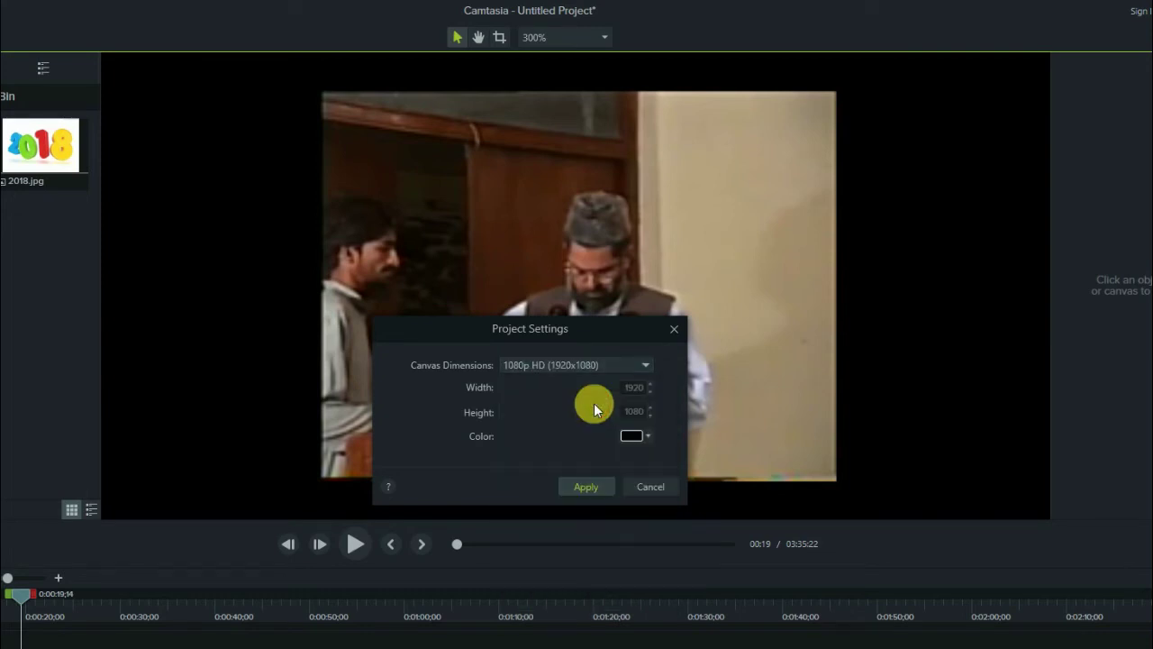
click(588, 488)
Replace the conference clip on Track 2 with a fresh copy at the start of Track 3, and briefly preview it
click(634, 354)
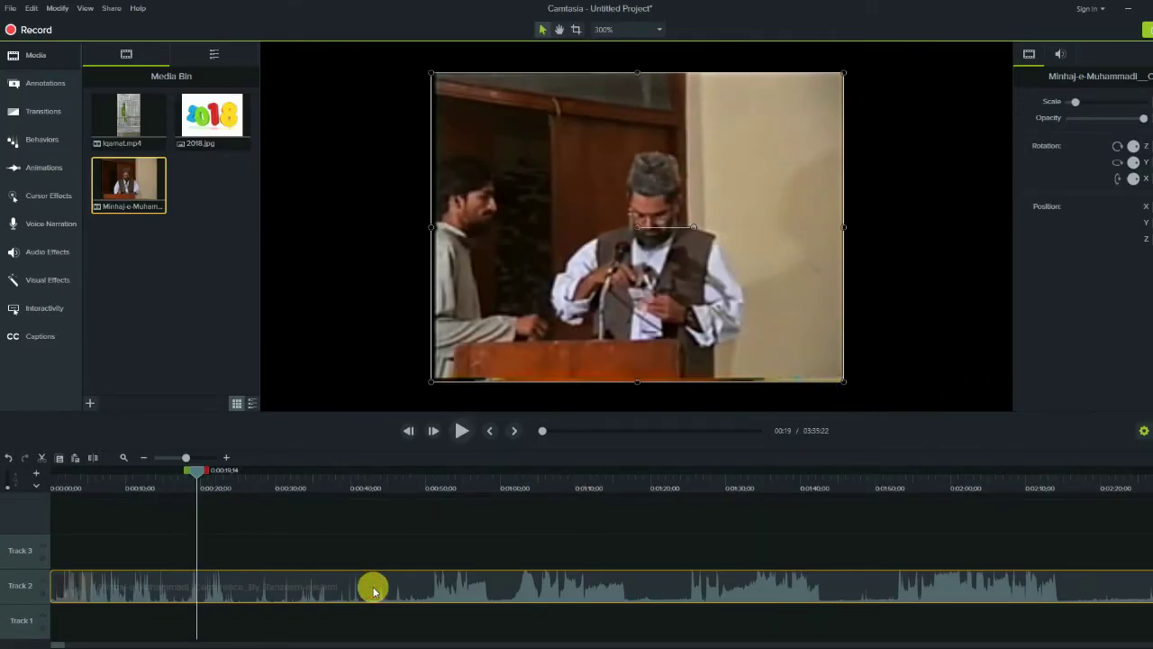
key(Delete)
drag(136, 211, 142, 525)
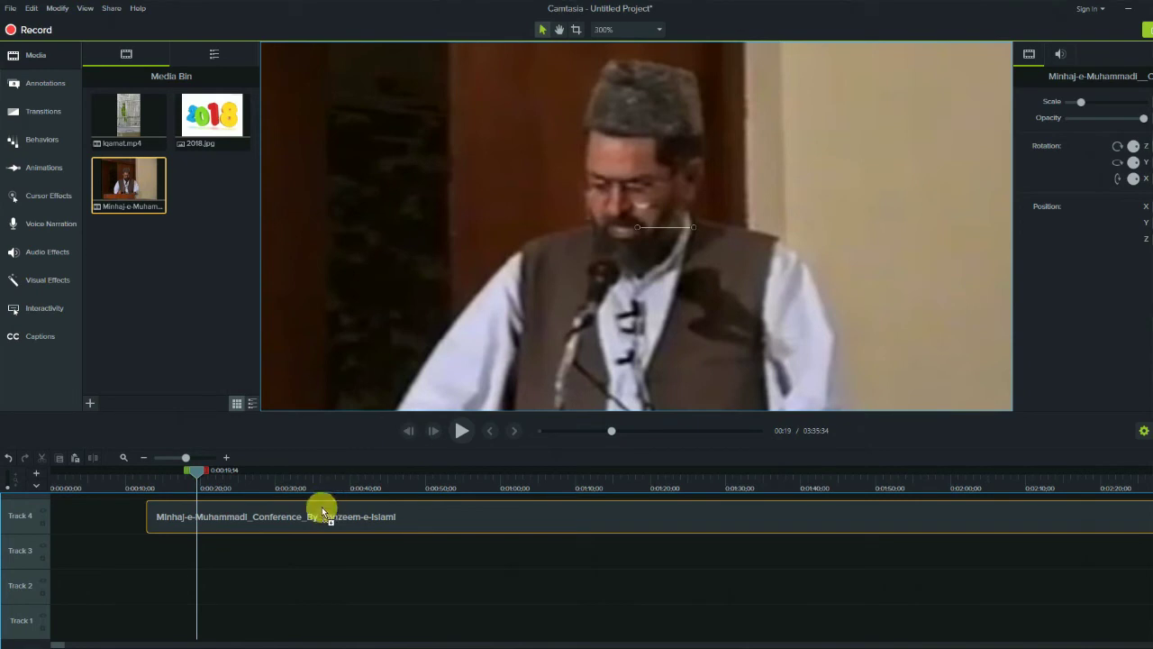
drag(324, 514, 54, 564)
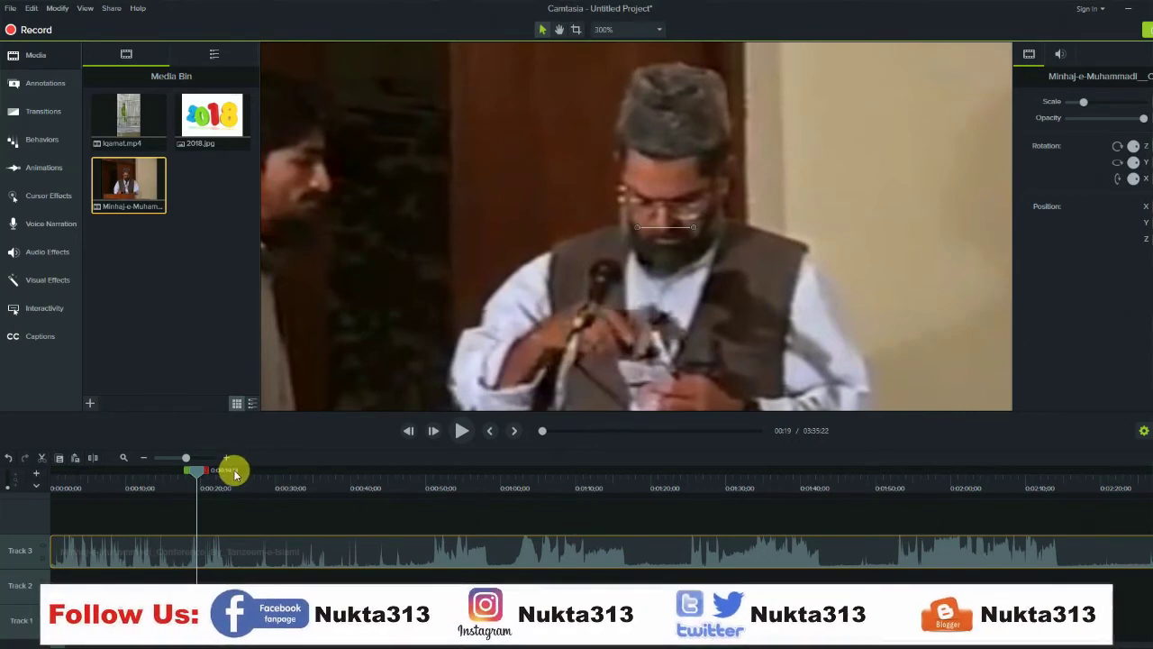
click(462, 431)
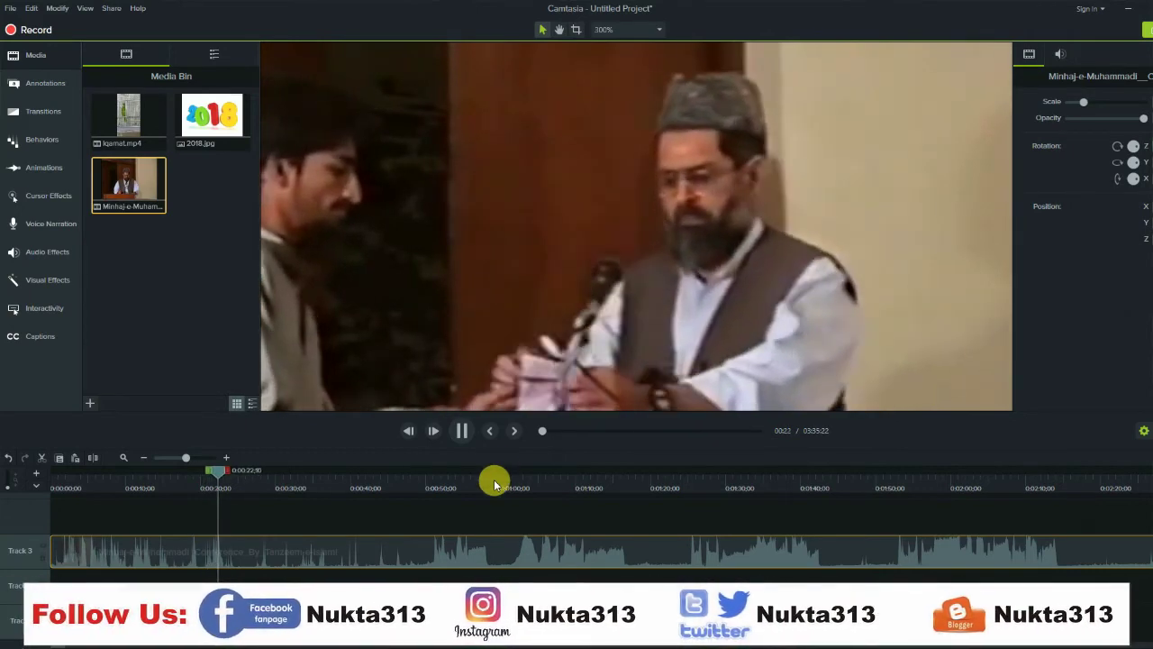
key(space)
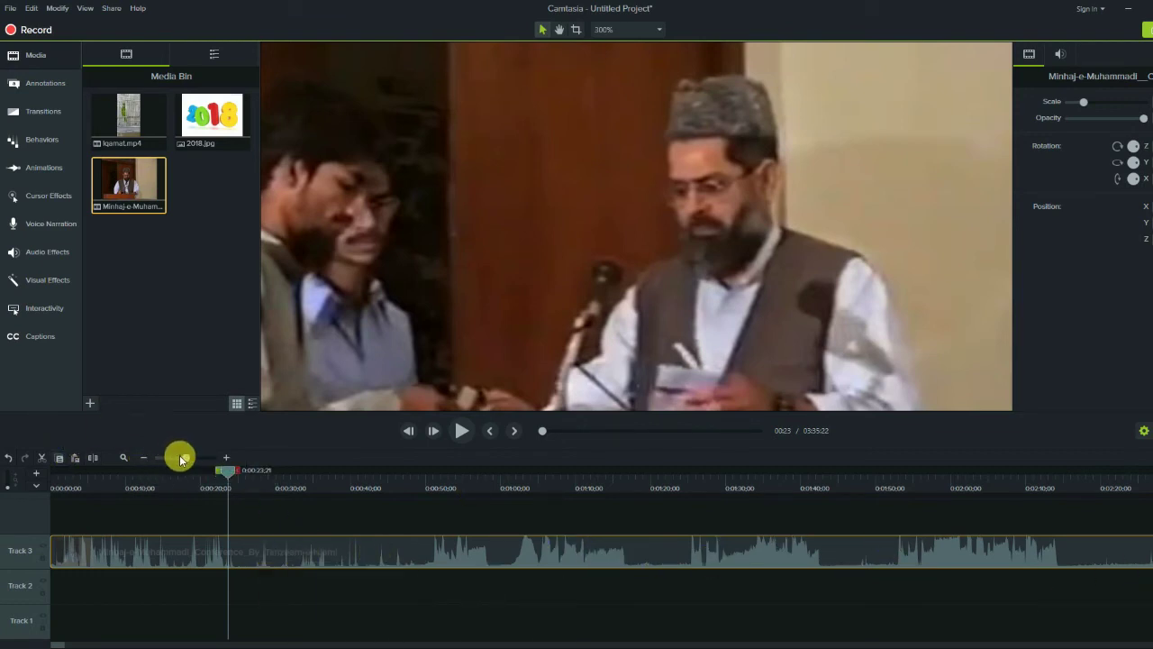
Find the cut point in the conference video and split the clip on Track 3 at 1:01:57;16
drag(184, 460, 159, 463)
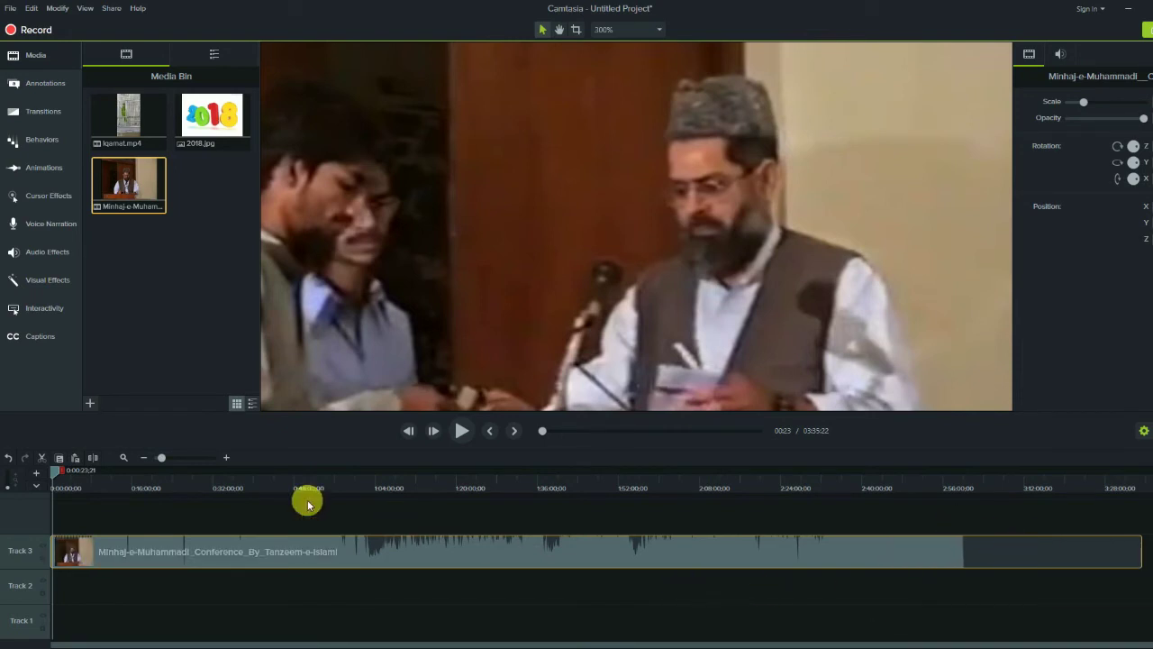
click(255, 472)
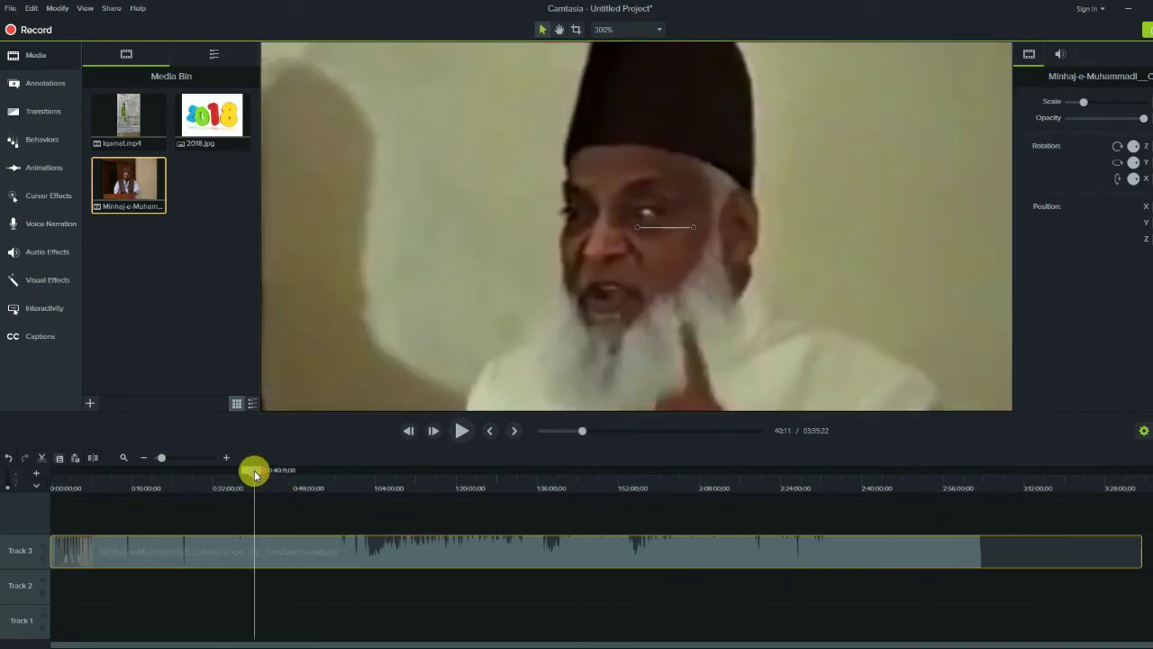
drag(255, 472, 365, 491)
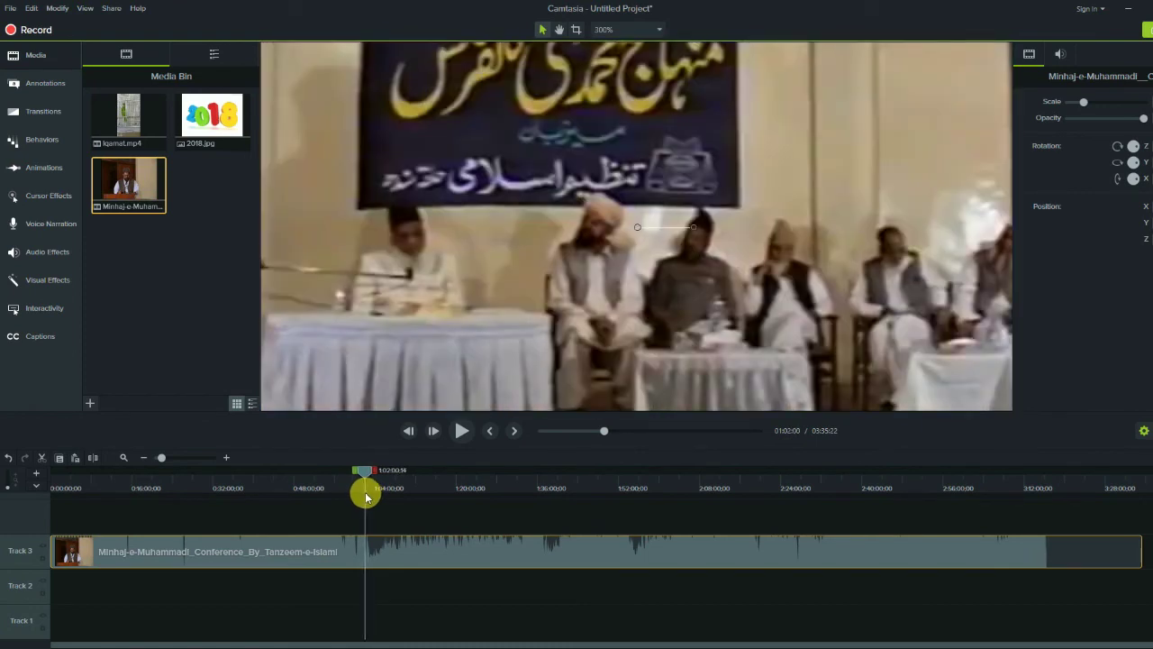
click(462, 430)
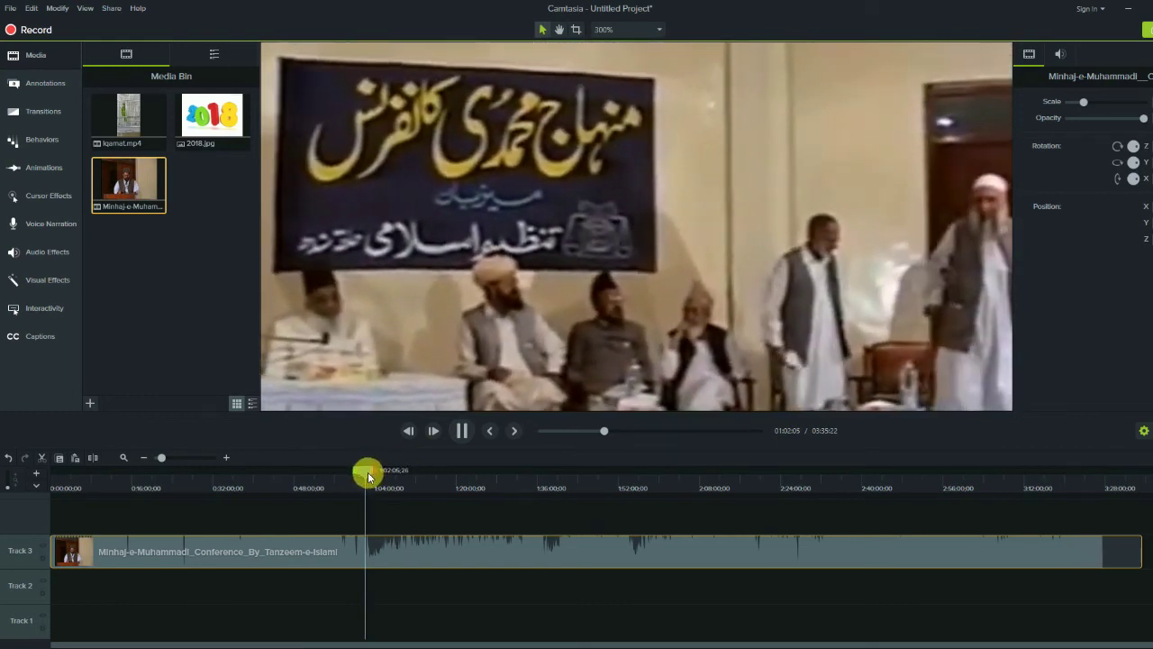
click(368, 475)
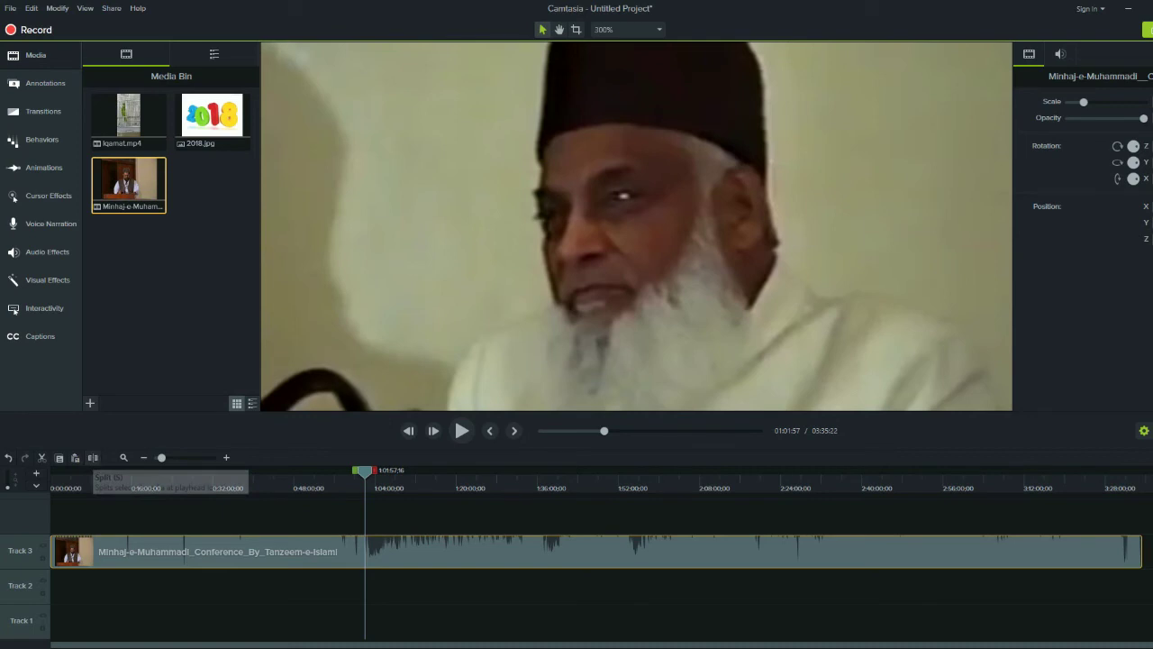
click(93, 458)
Delete the first part of the conference video and move the remaining part to the start of Track 3
click(302, 559)
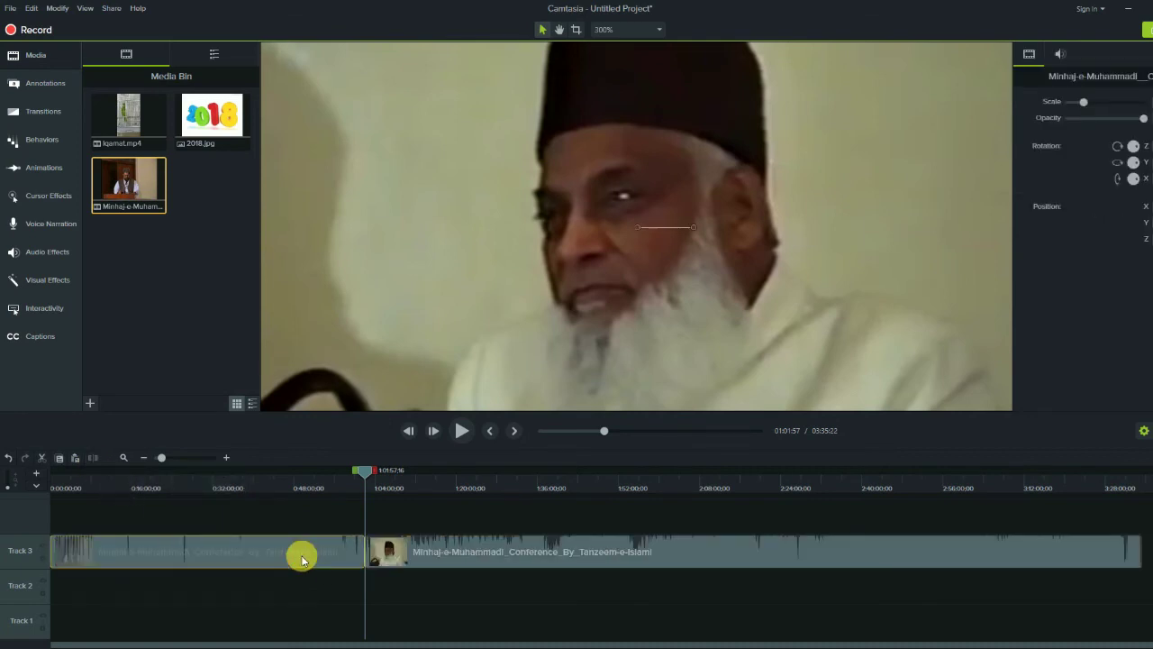
key(Delete)
click(450, 561)
drag(495, 550, 209, 546)
Split the conference clip on Track 3 at 0:35:34;20, delete the part after the cut, and select the remaining part
drag(298, 482, 237, 511)
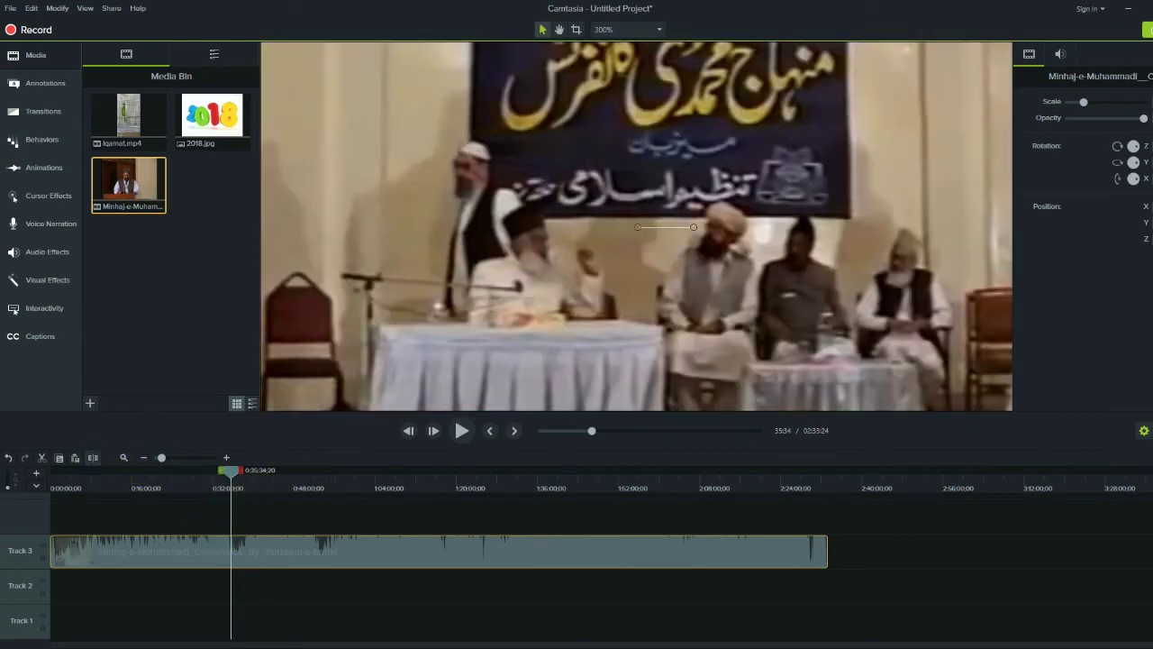
key(s)
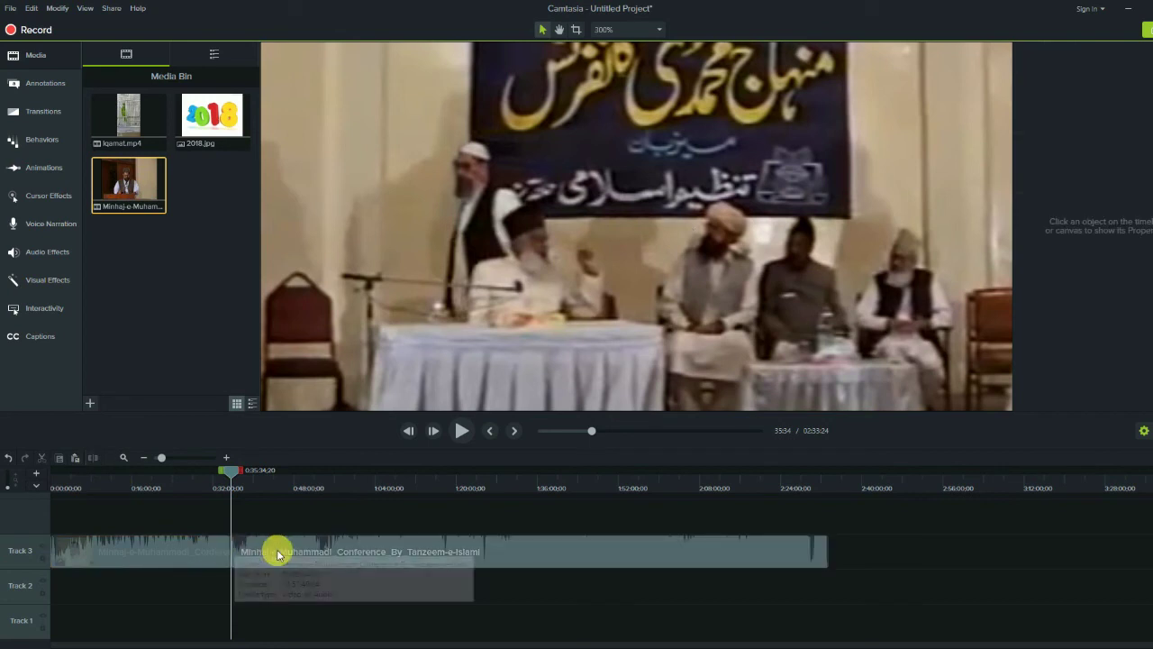
key(Delete)
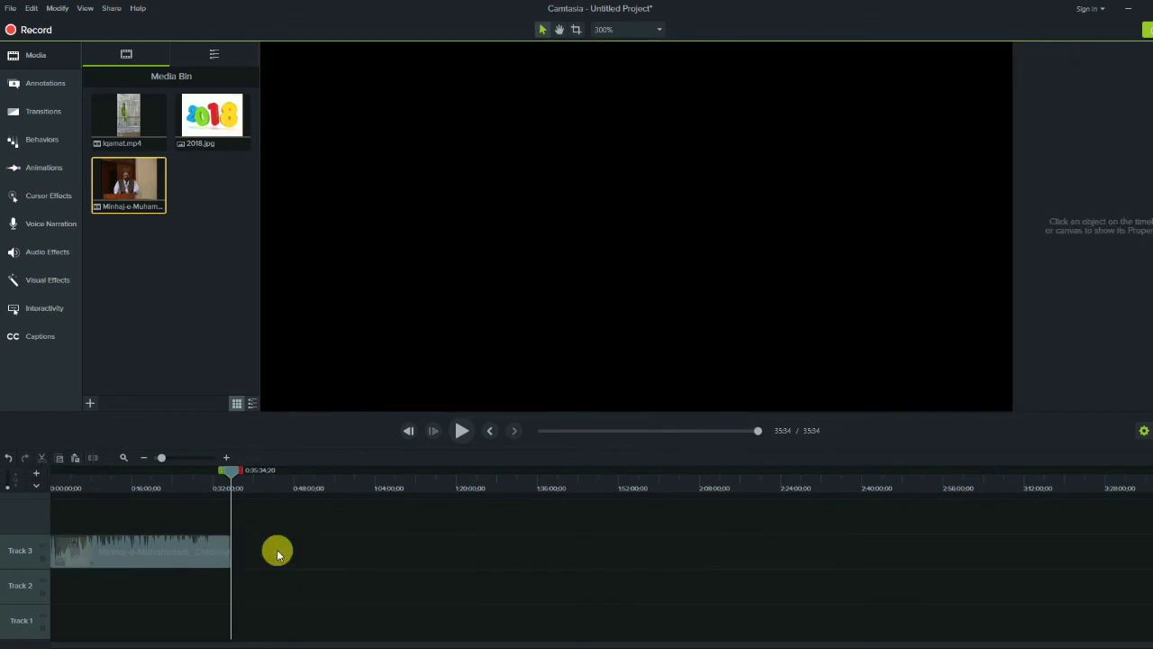
click(198, 550)
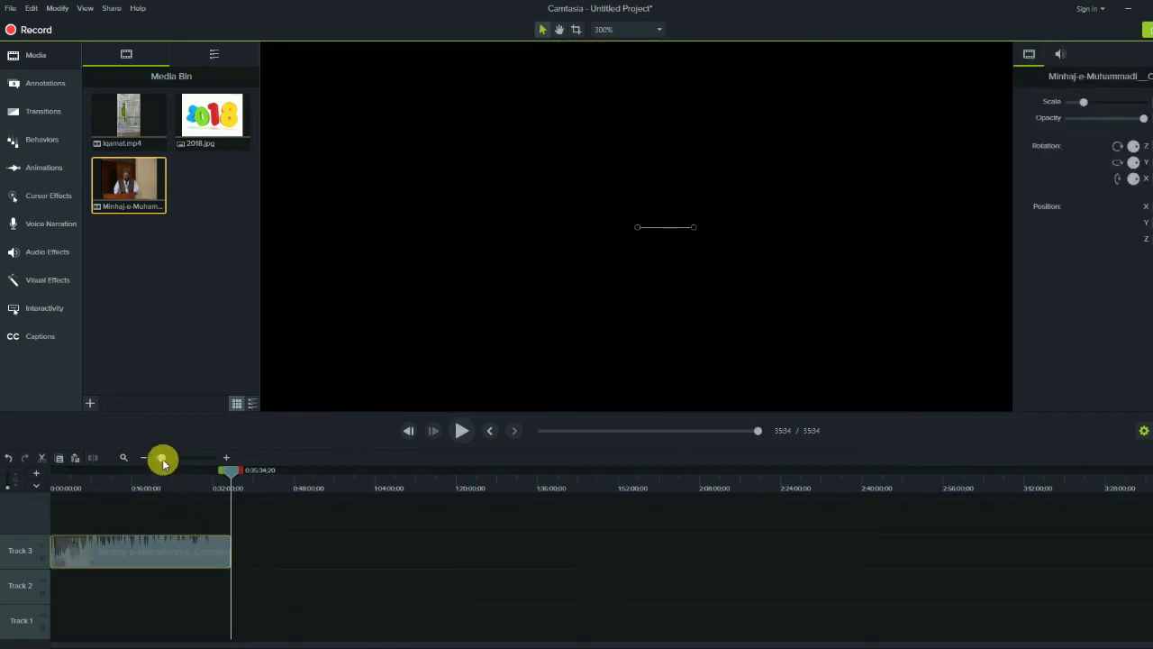
drag(163, 461, 181, 464)
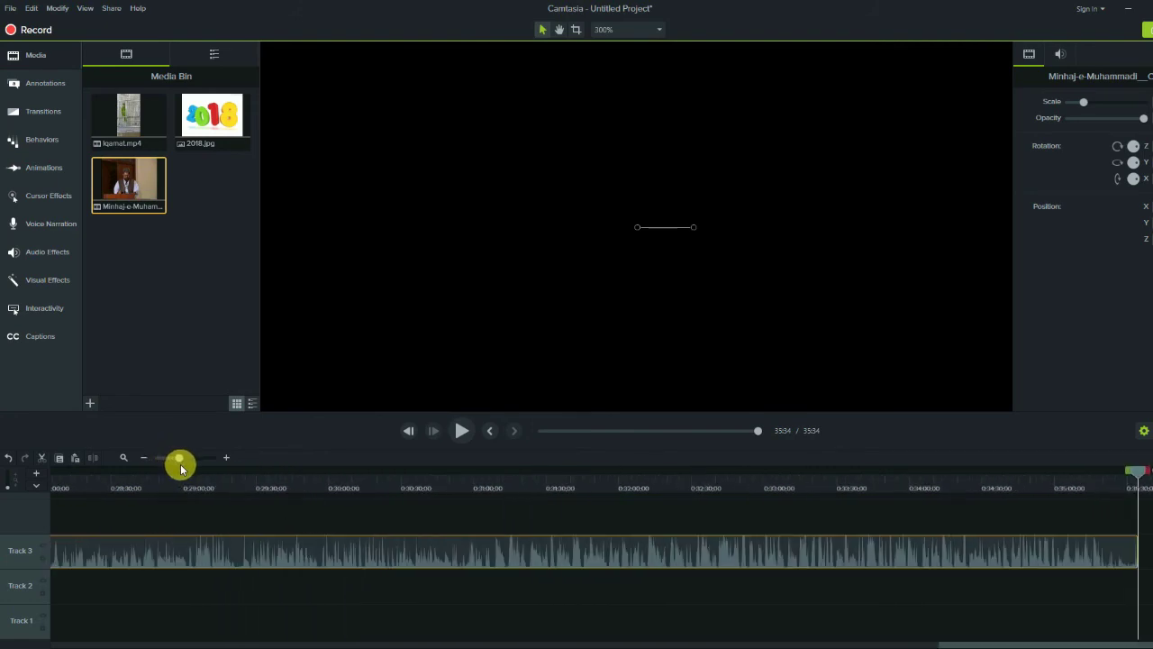
Preview a short stretch of the trimmed conference video near its beginning and pause playback at about 1:29
drag(942, 643, 30, 628)
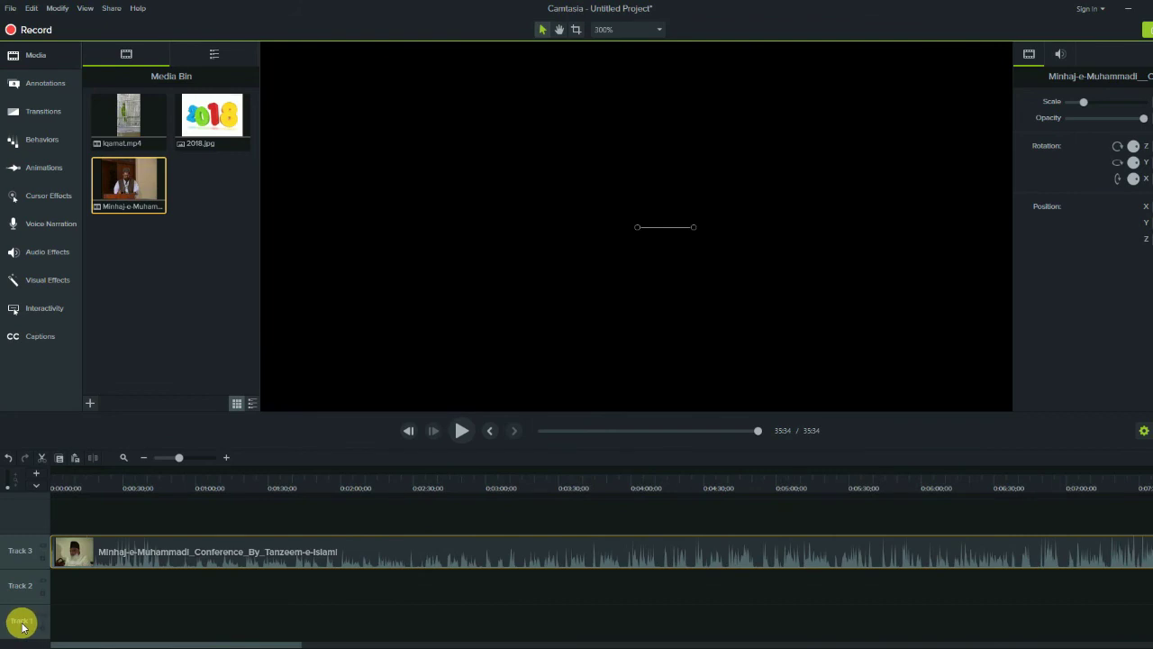
click(239, 471)
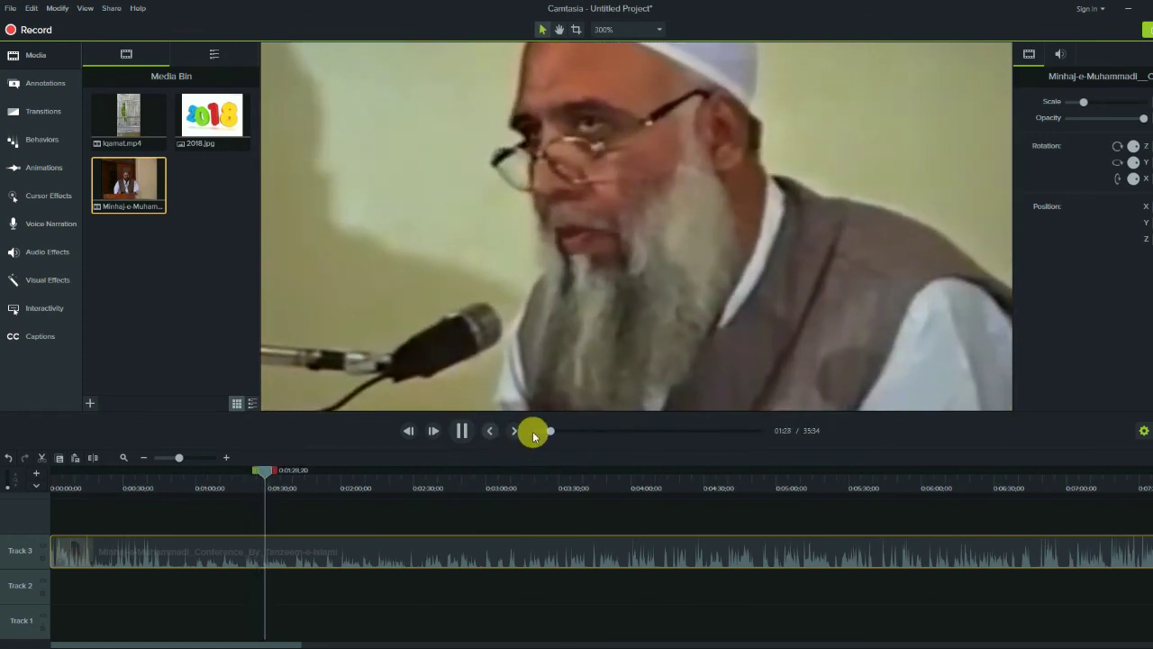
key(space)
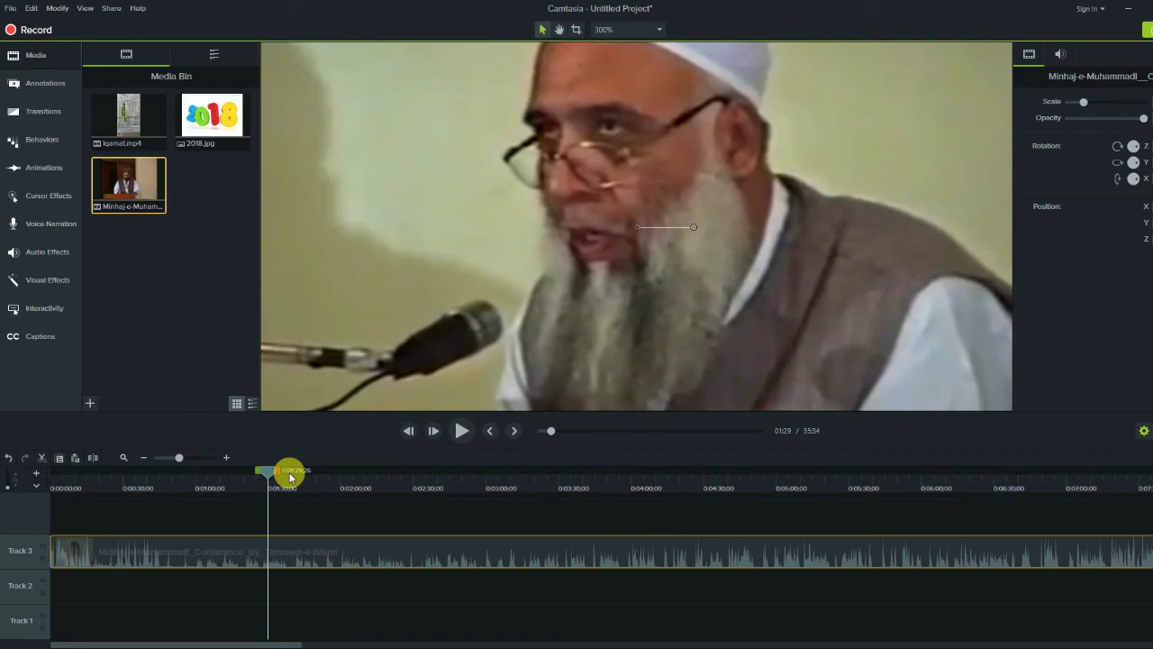
Review the available editing tools in order, from annotations, transitions, behaviors and animations through cursor effects, voice narration, audio and visual effects to interactivity
click(39, 90)
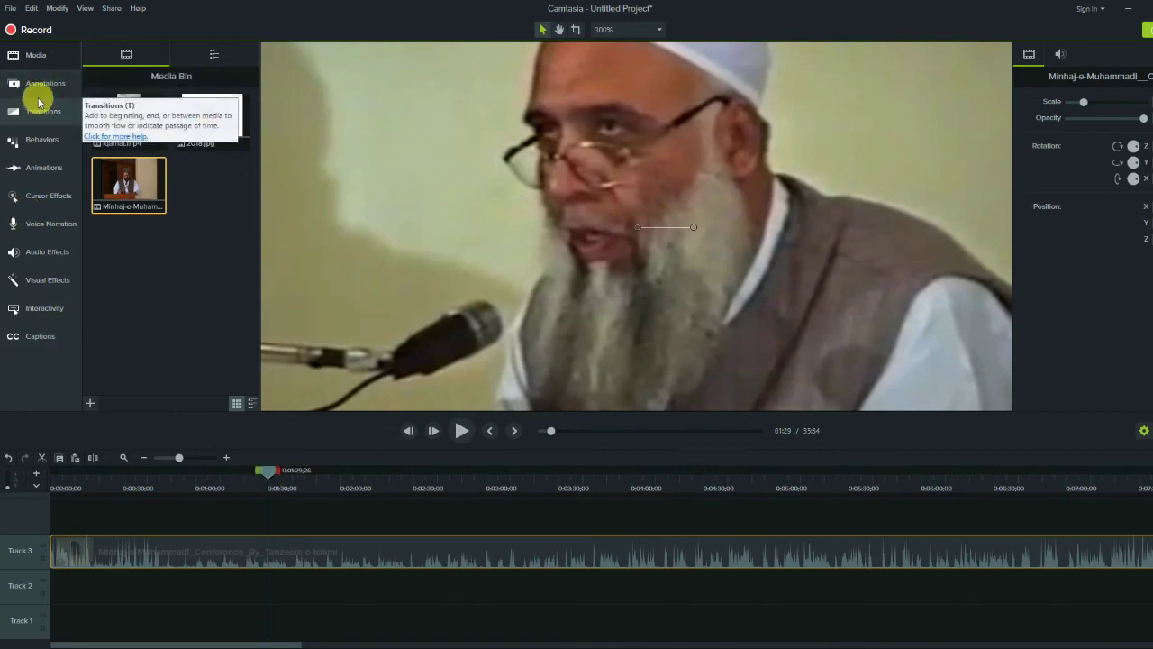
click(39, 95)
click(38, 111)
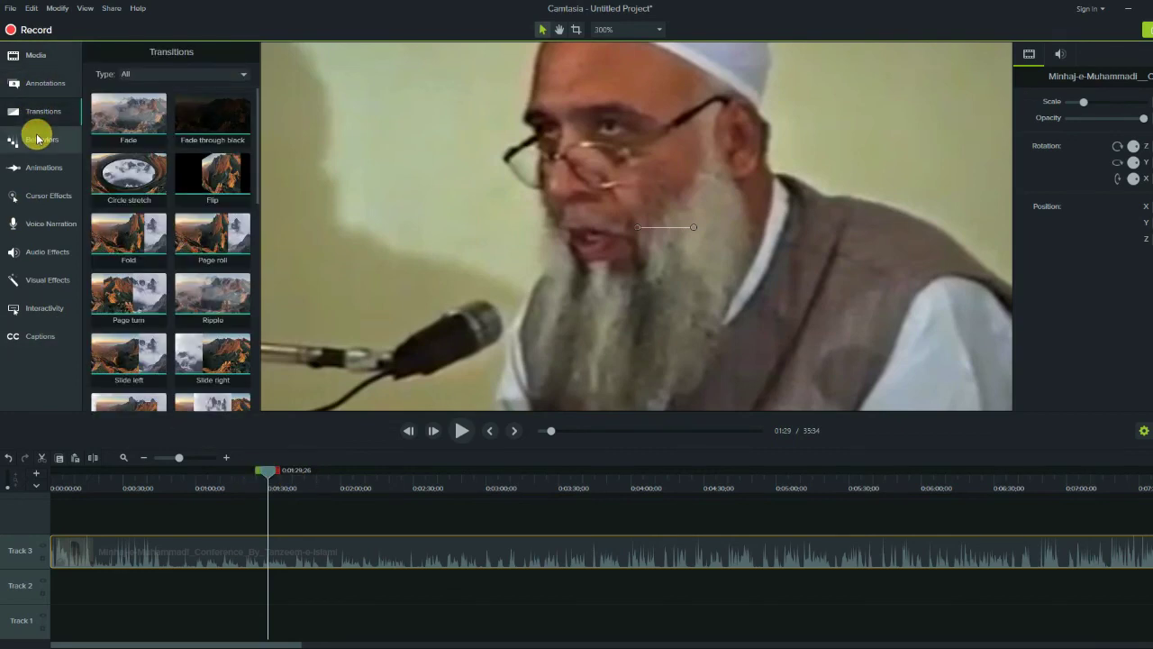
click(38, 139)
click(36, 171)
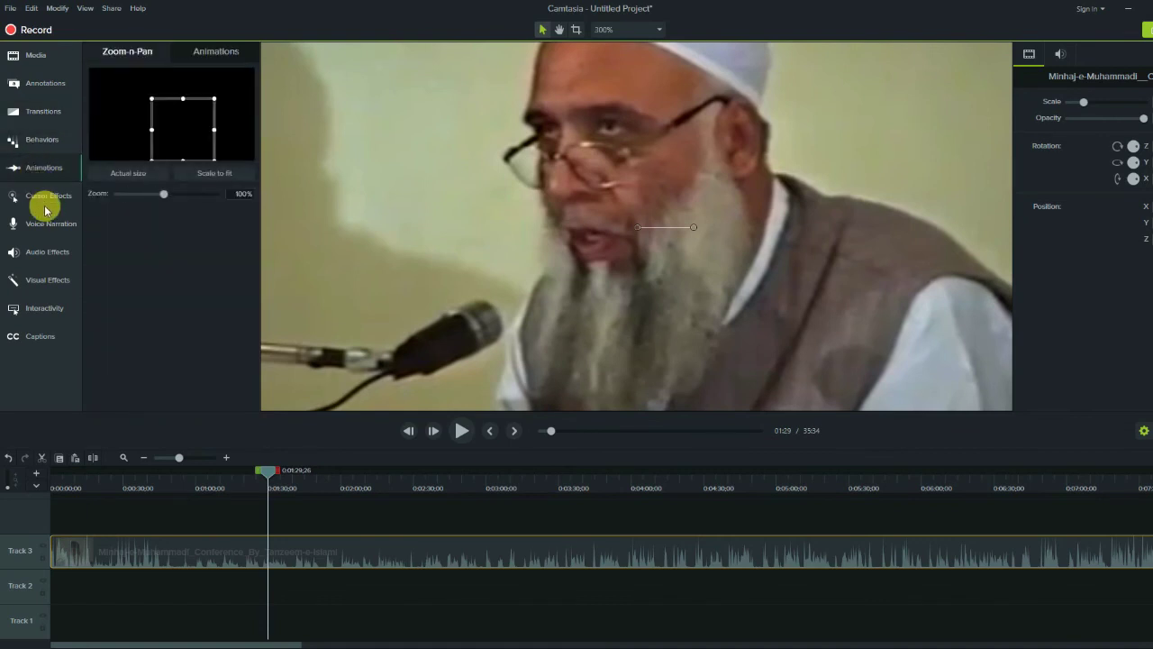
click(48, 200)
click(49, 228)
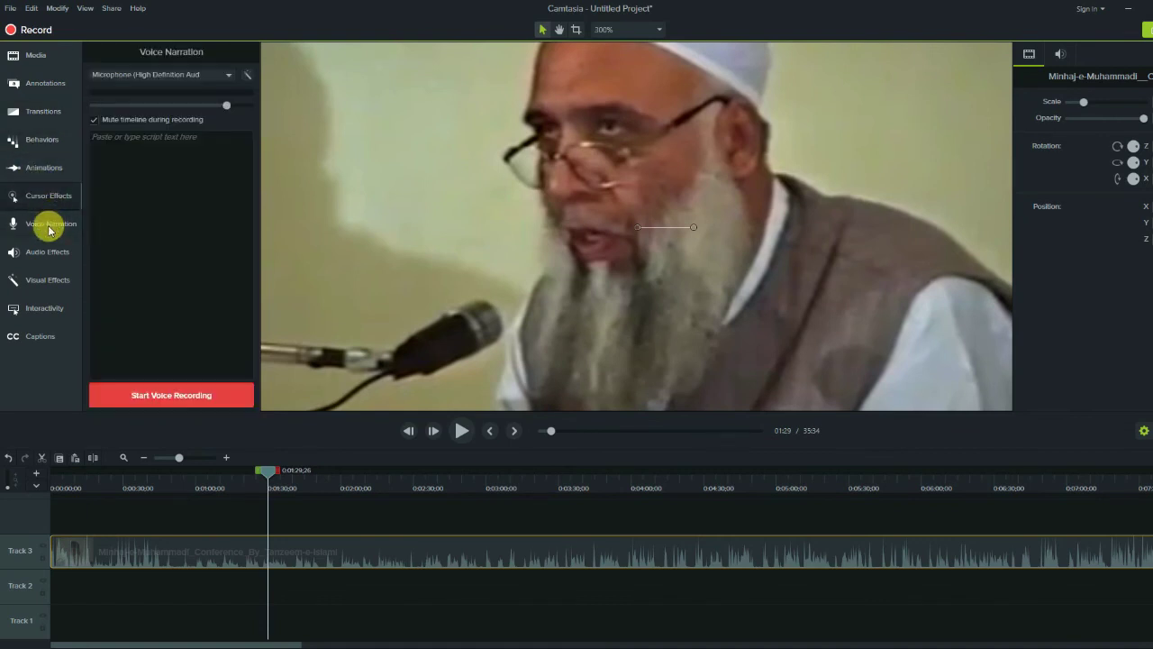
click(50, 254)
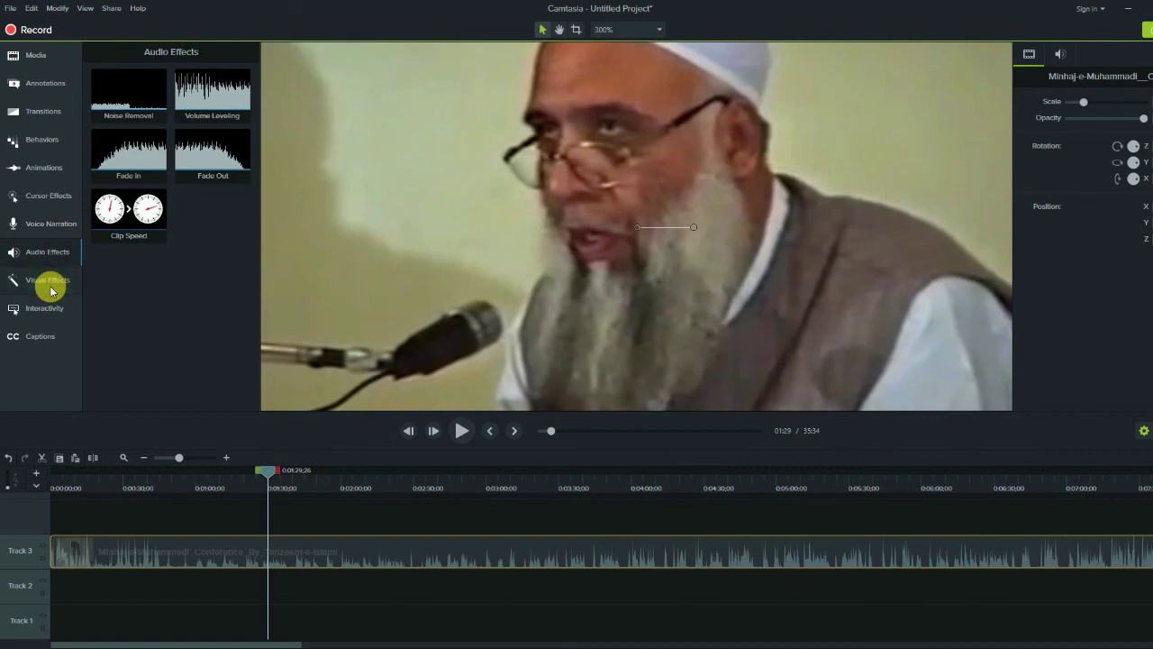
click(52, 289)
click(52, 313)
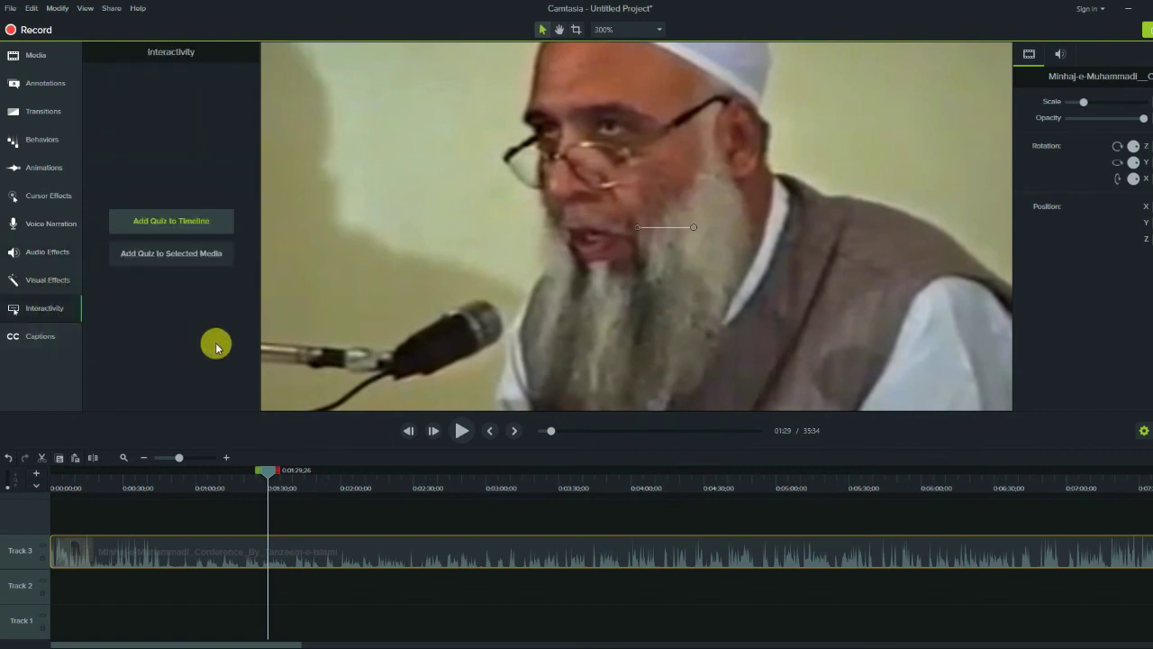